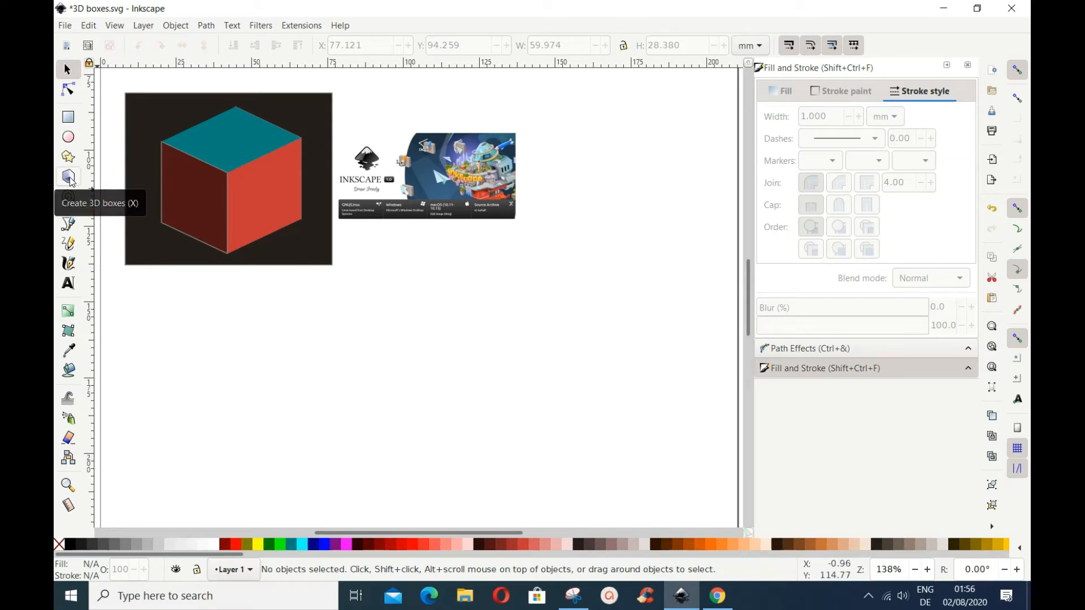
Draw a 3D box in the empty area below the logo image and set its stroke width to 0 mm
click(69, 177)
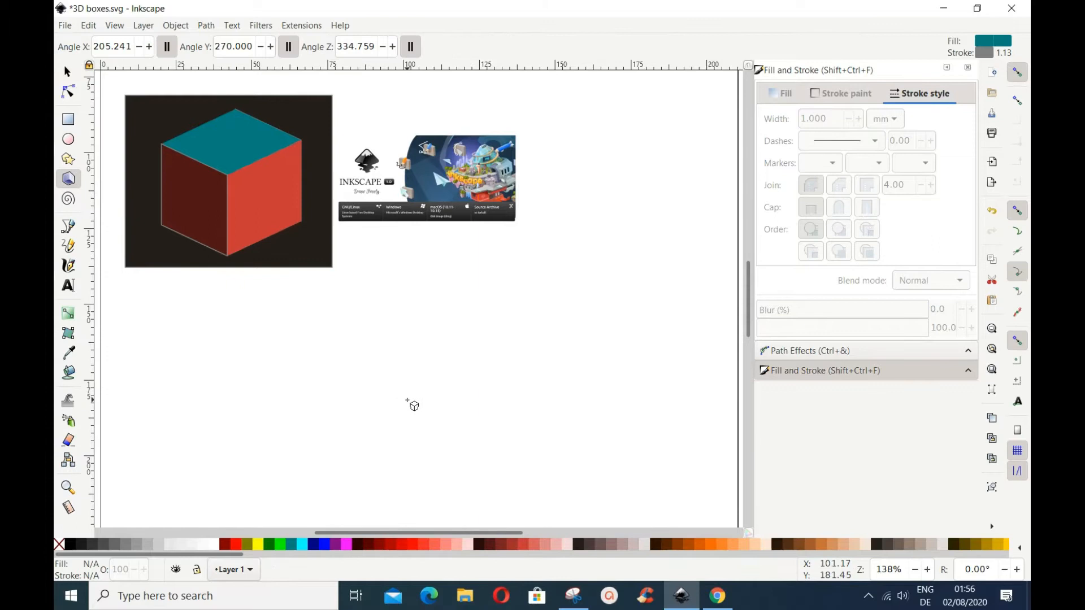
mouse_move(405, 383)
mouse_down()
mouse_move(413, 411)
mouse_move(462, 441)
mouse_move(473, 466)
mouse_up()
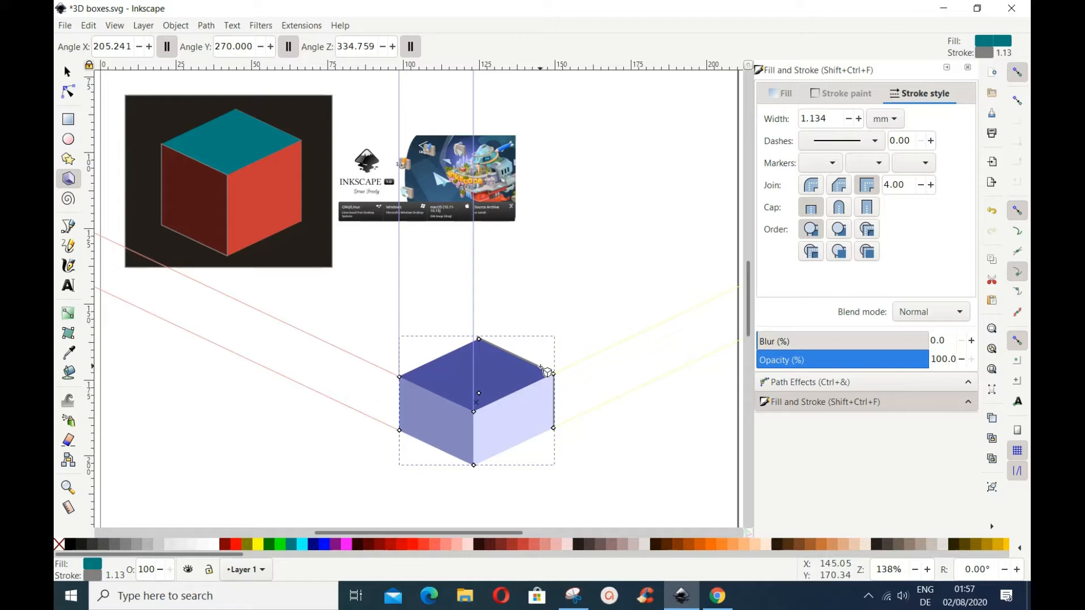
click(850, 121)
click(850, 122)
click(850, 122)
click(850, 122)
click(850, 122)
click(850, 122)
click(850, 121)
click(850, 122)
click(850, 122)
click(850, 122)
click(850, 122)
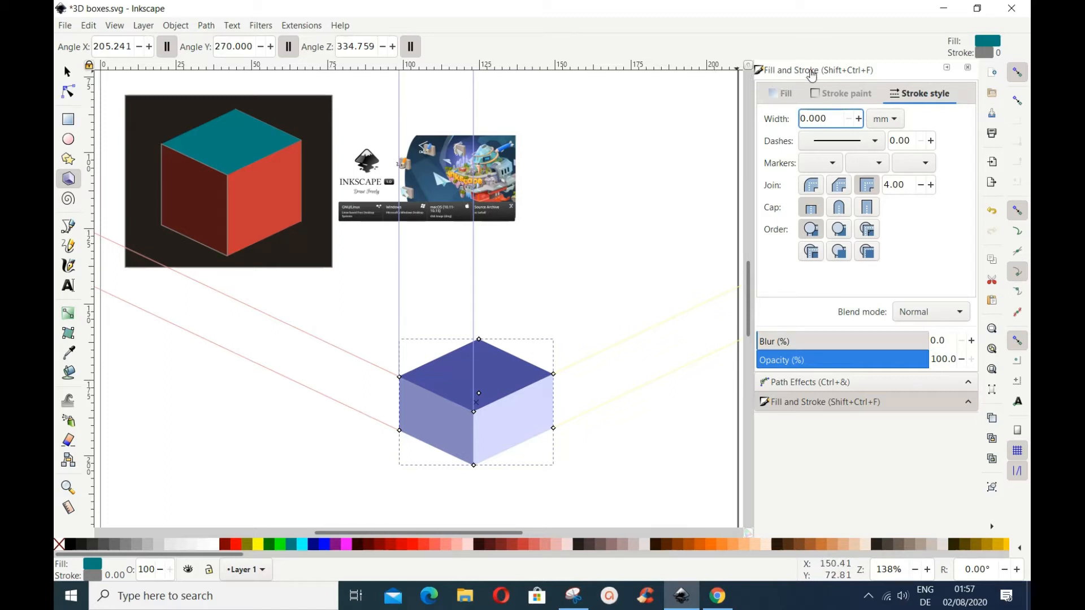
click(176, 25)
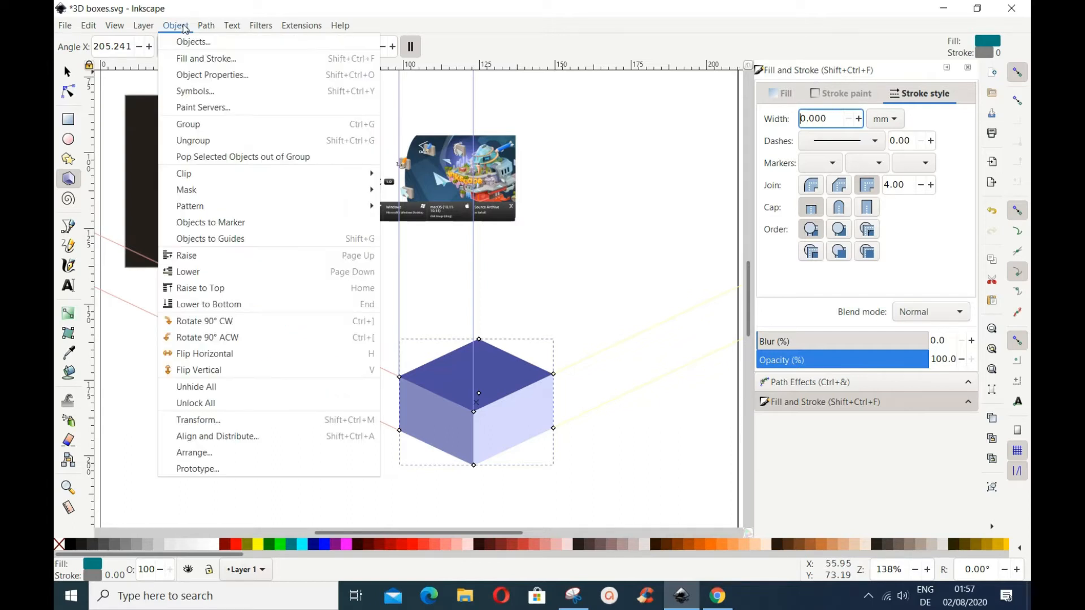
click(188, 59)
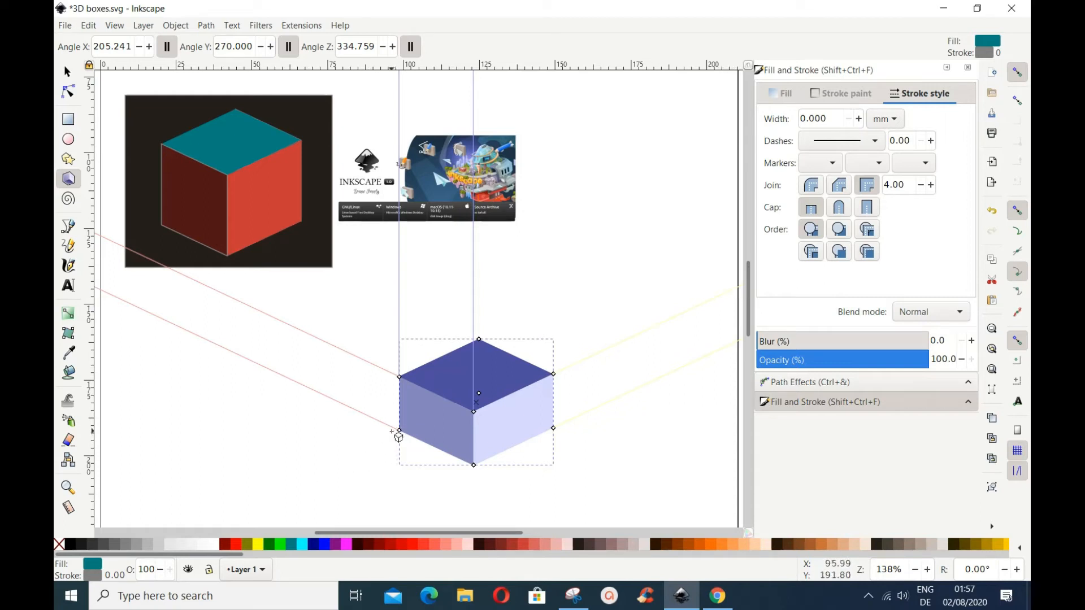
Enlarge the box, try resizing it with a finite X vanishing point, and restore its parallel X edges
drag(399, 431, 378, 445)
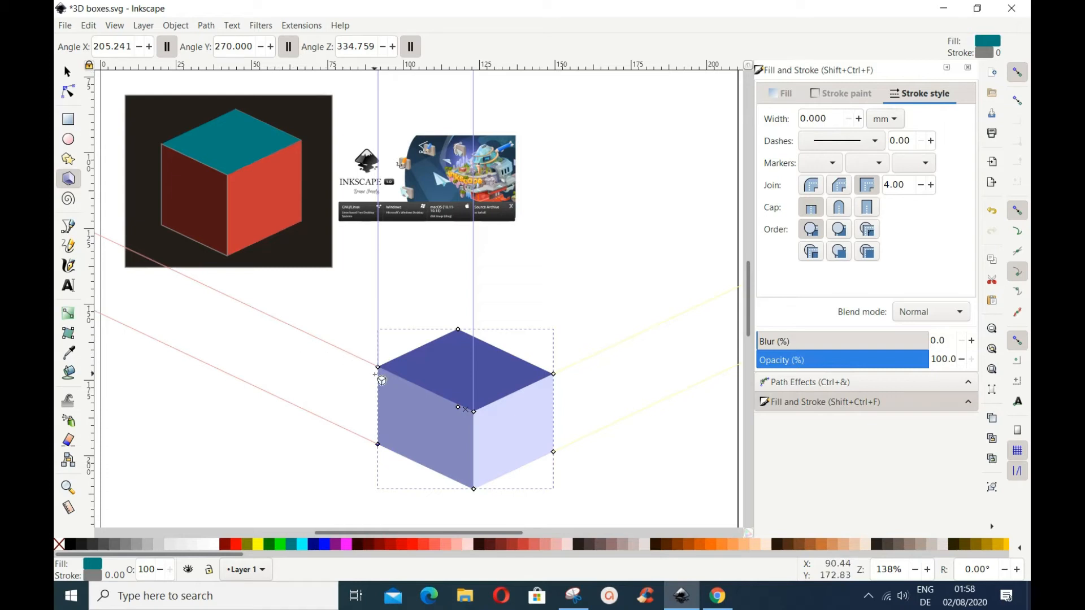
click(166, 50)
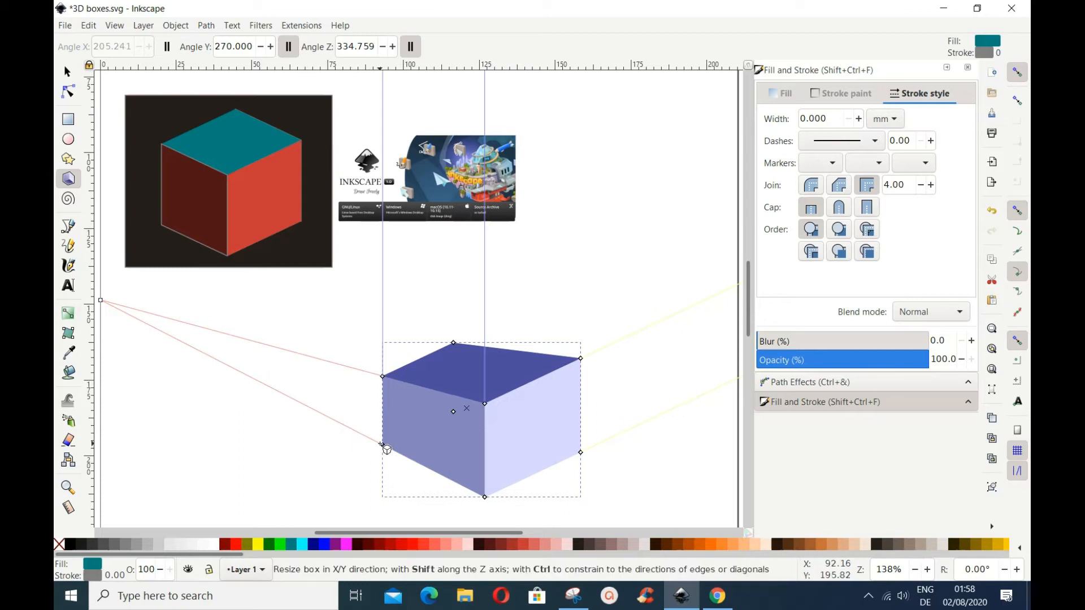
drag(382, 446, 165, 338)
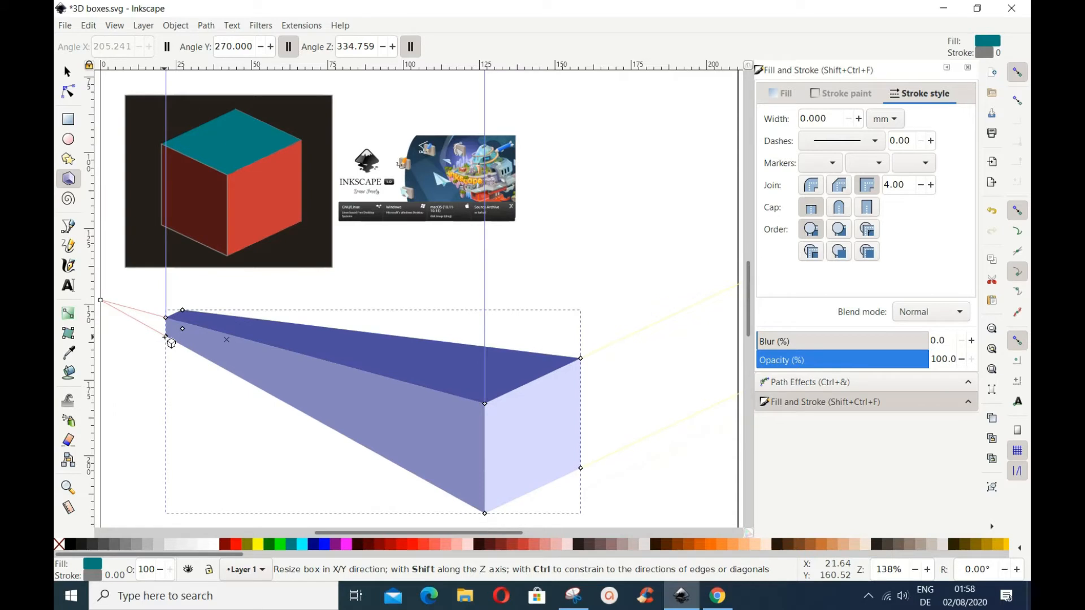
drag(165, 338, 364, 415)
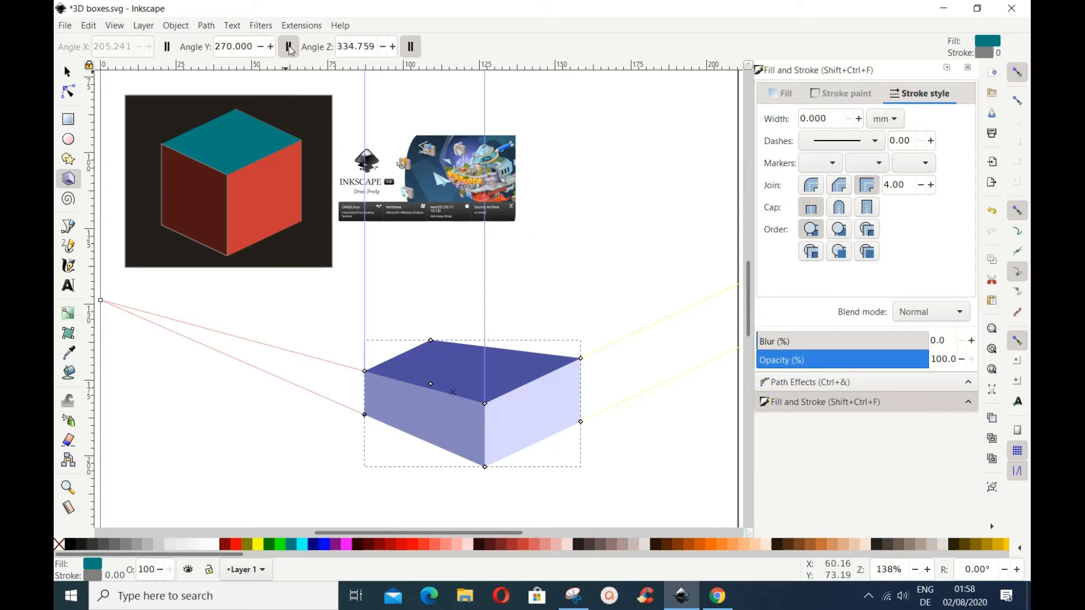
click(168, 50)
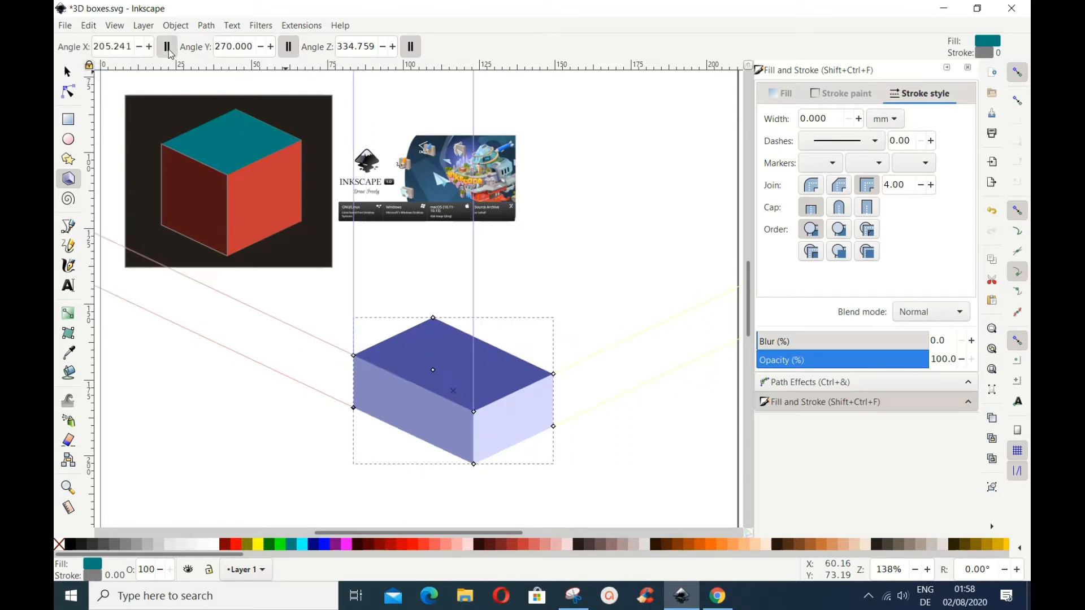
Try a finite Y vanishing point while resizing the box to a cube-like shape, and restore its parallel Y edges
click(289, 46)
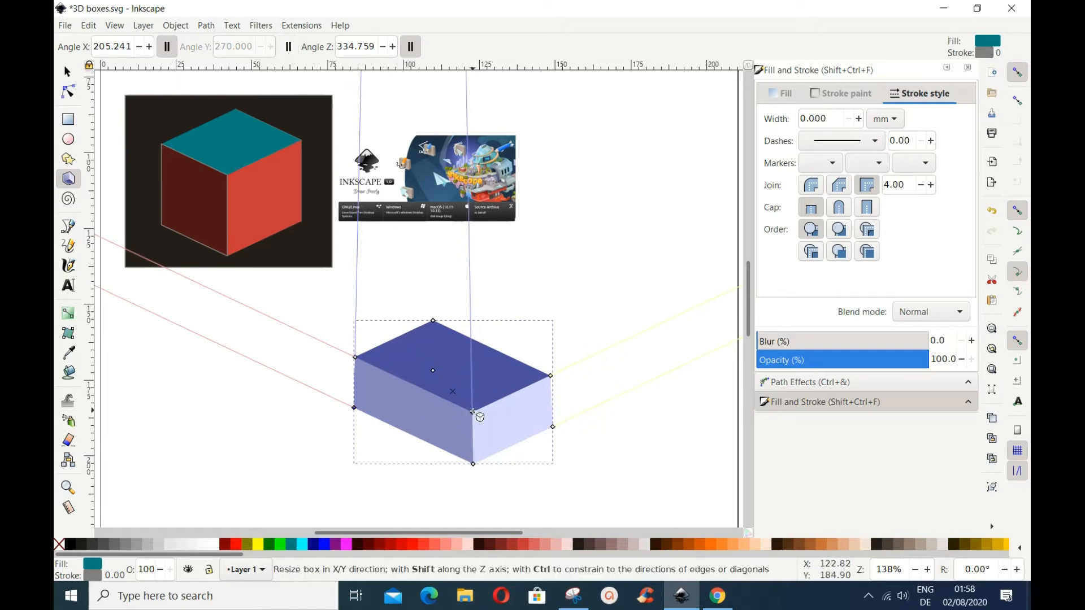
drag(473, 413, 438, 368)
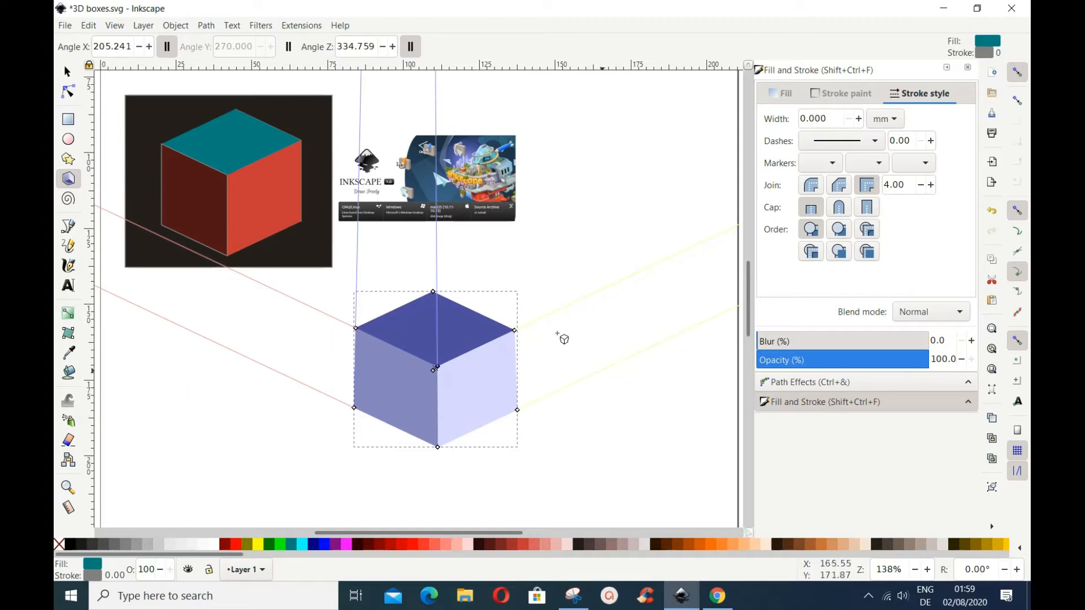
click(290, 48)
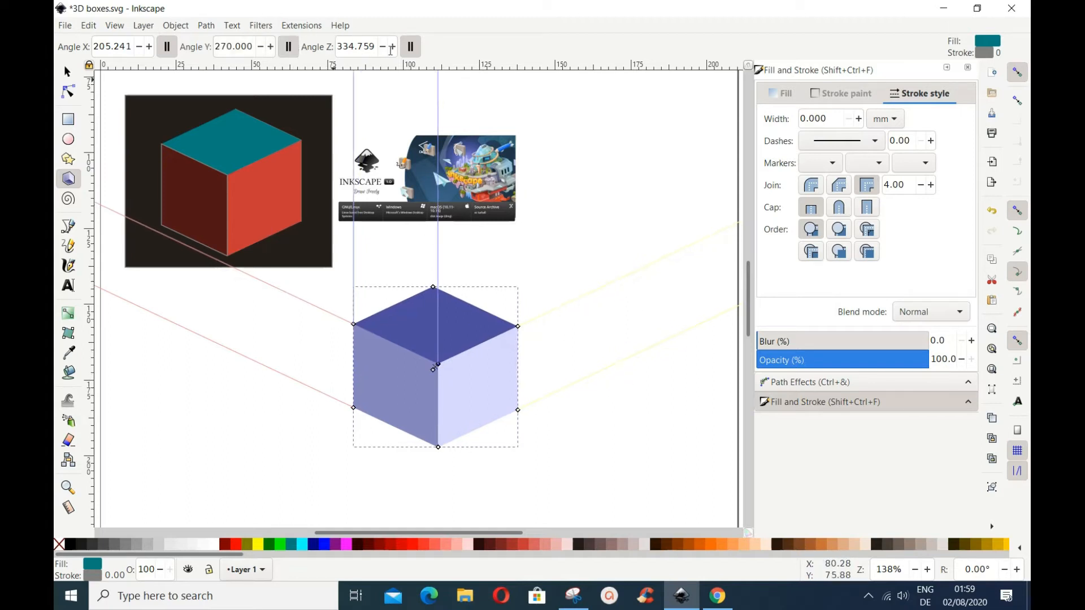
Try finite Z and X vanishing points, stretching the box along their converging lines, and restore its parallel Z edges
click(417, 49)
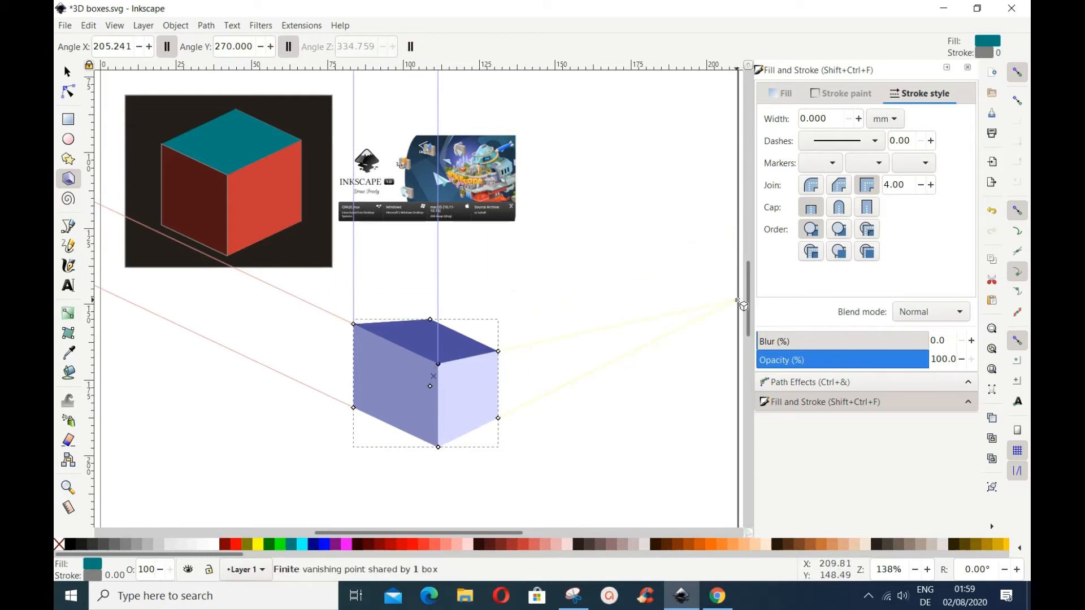
drag(499, 419, 525, 404)
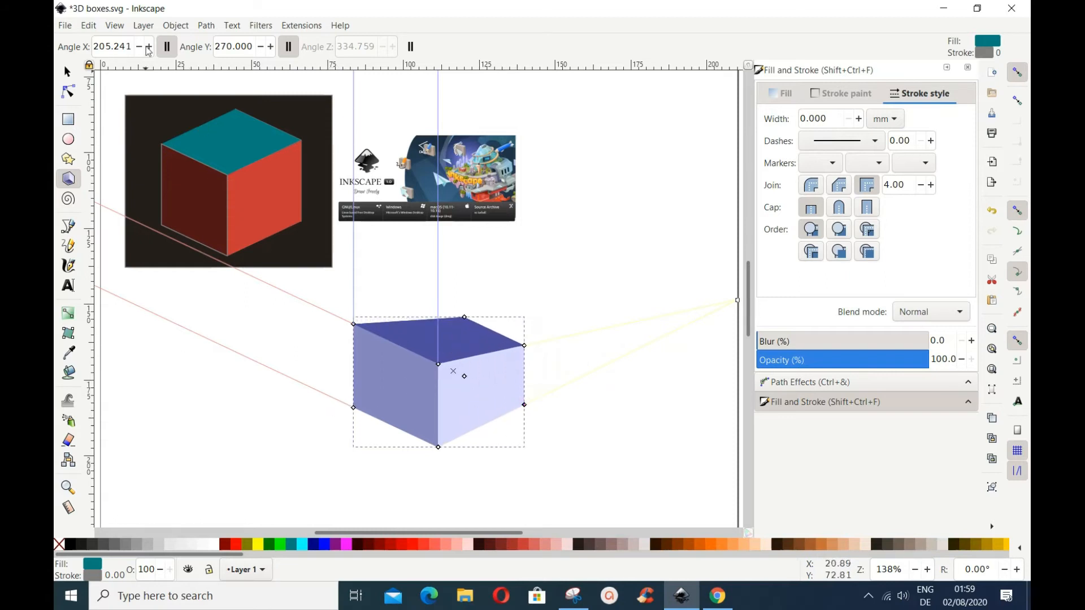
click(167, 50)
drag(364, 415, 182, 342)
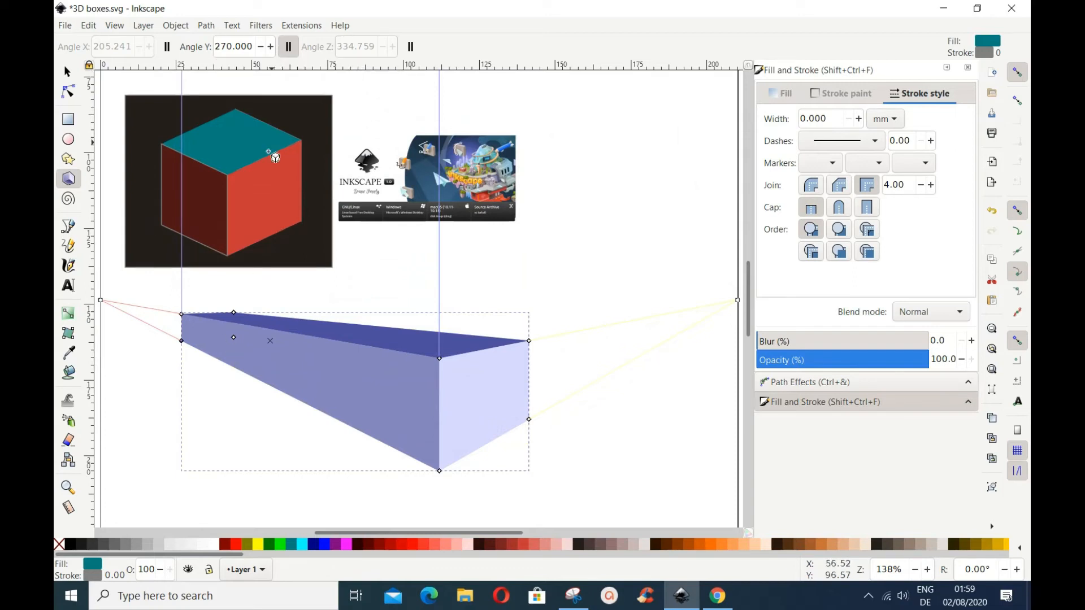
mouse_move(182, 314)
mouse_down()
mouse_move(199, 213)
mouse_move(193, 301)
mouse_up()
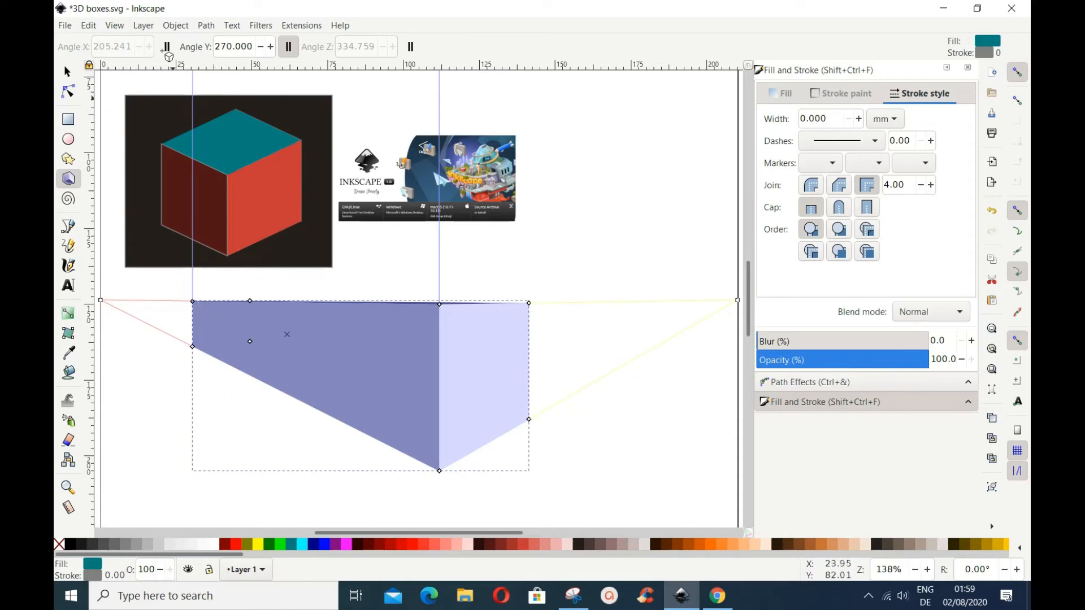
click(411, 46)
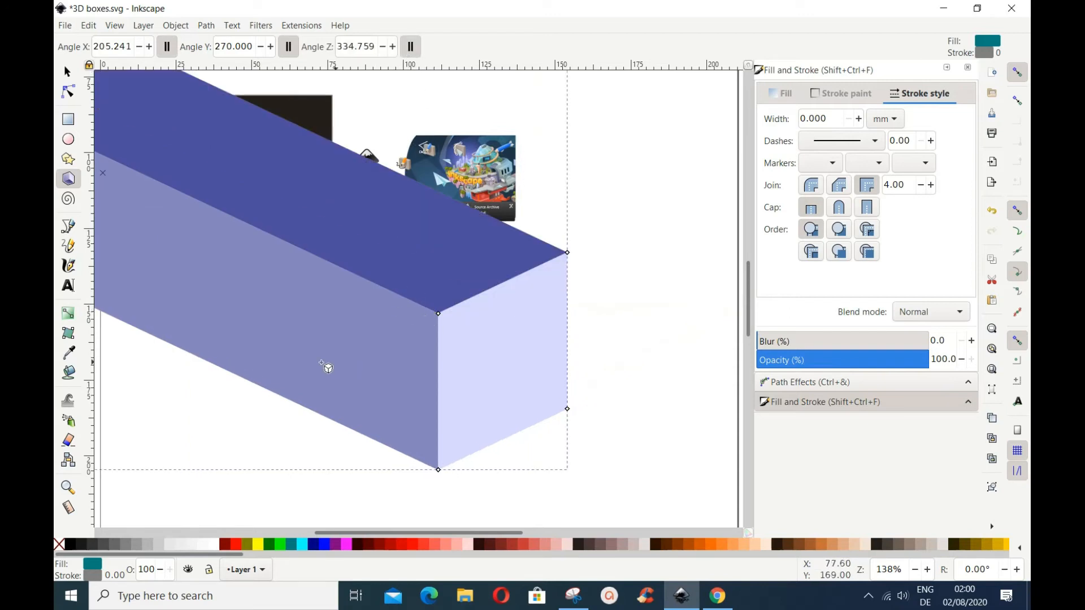
Make the X vanishing point finite and shrink the box in length, depth and height to a compact block
click(167, 48)
drag(194, 304, 376, 314)
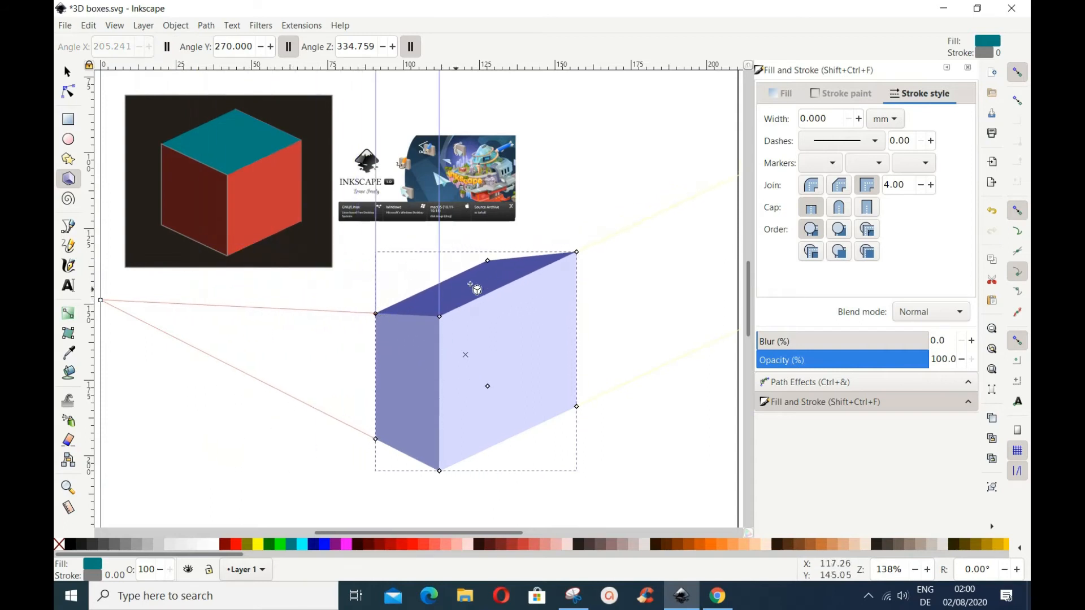
drag(577, 253, 485, 283)
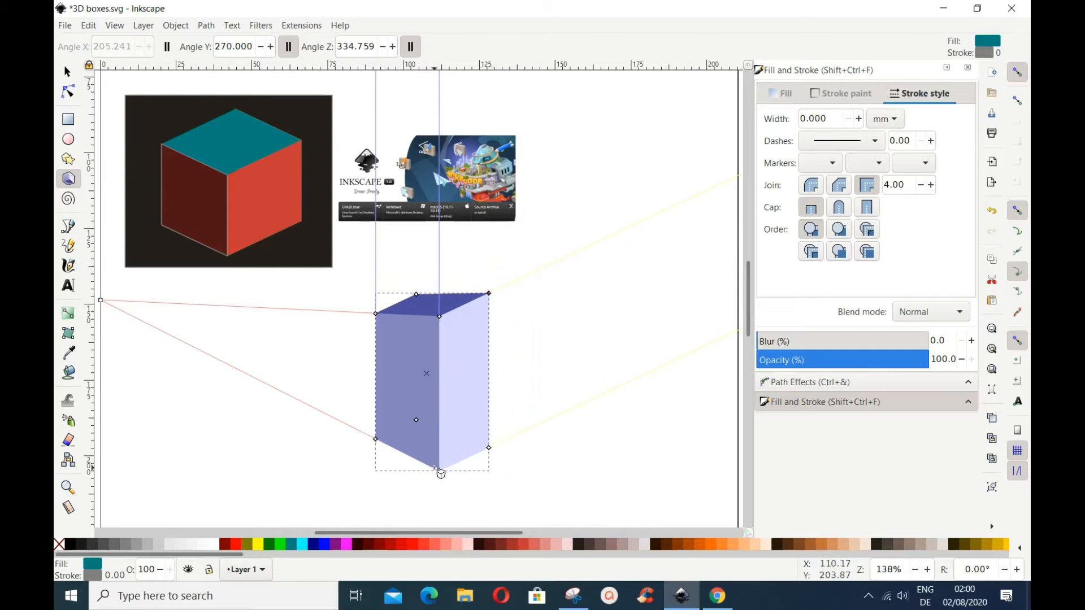
drag(440, 471, 435, 387)
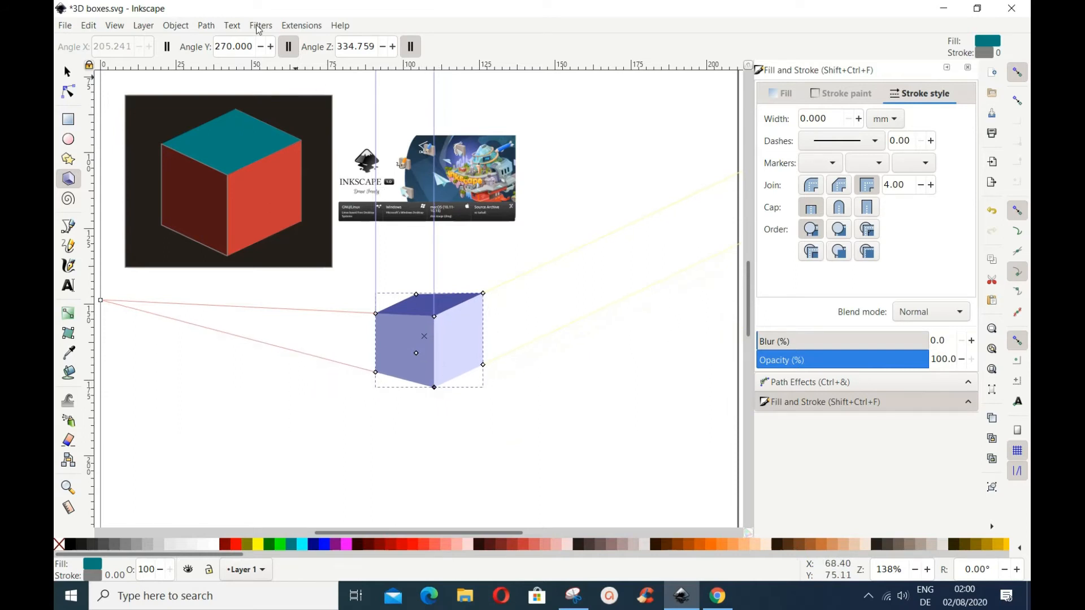
Set the X edges back to parallel and resize the box into an even cube about 44 mm wide and 45 mm high
click(169, 47)
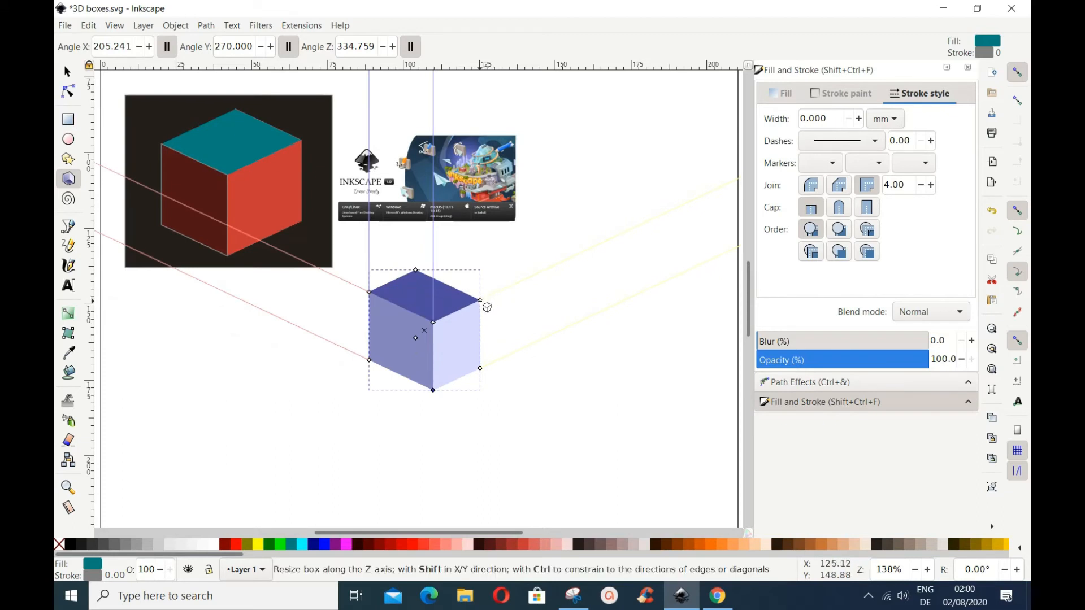
drag(480, 301, 504, 289)
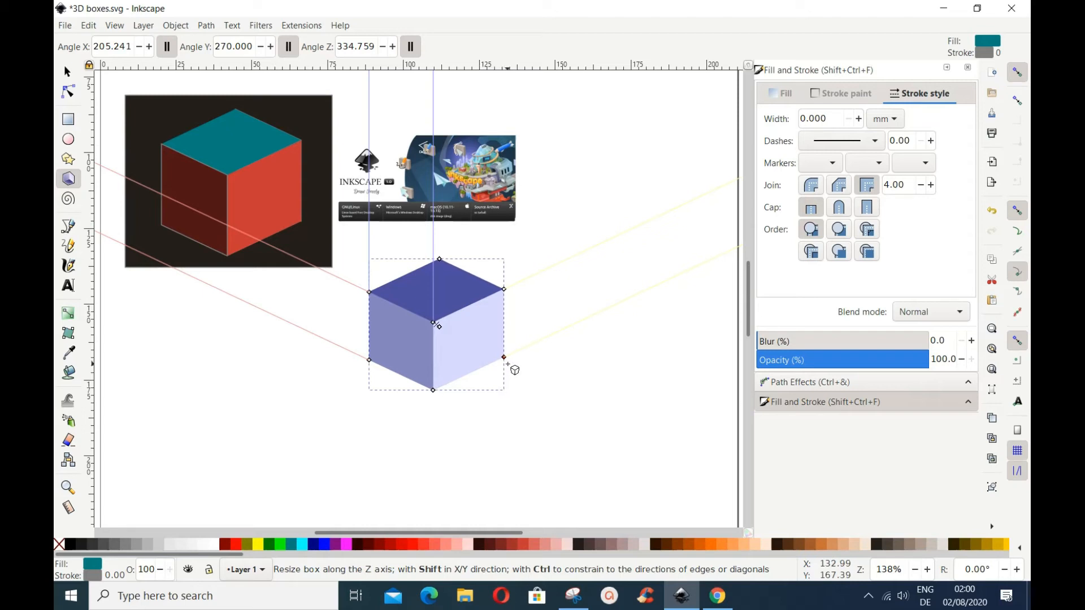
drag(433, 390, 434, 397)
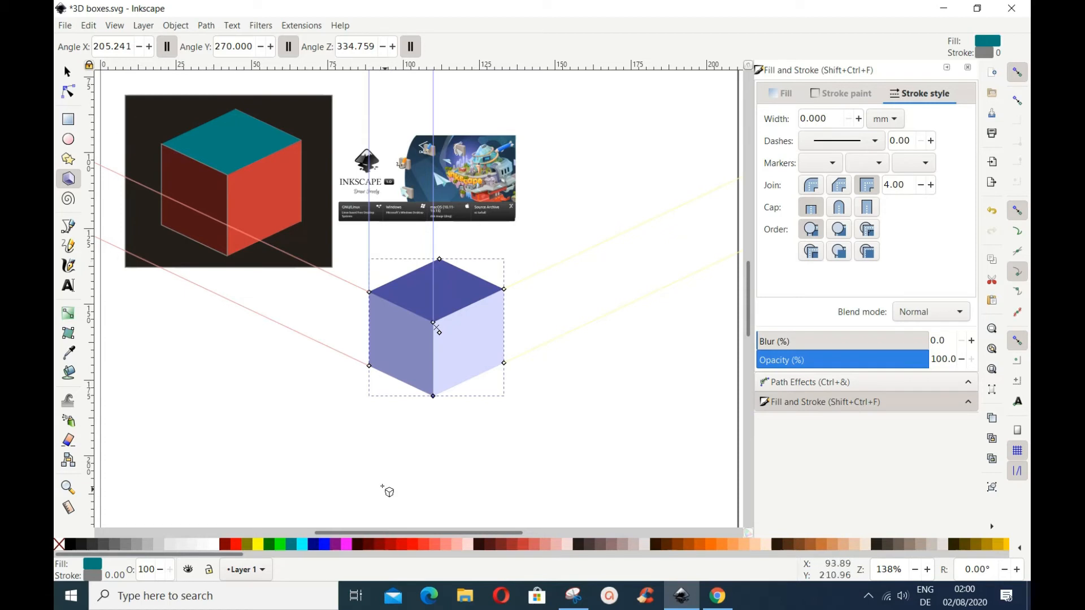
Try filling the whole cube with a dark red palette colour and undo the fill
click(68, 72)
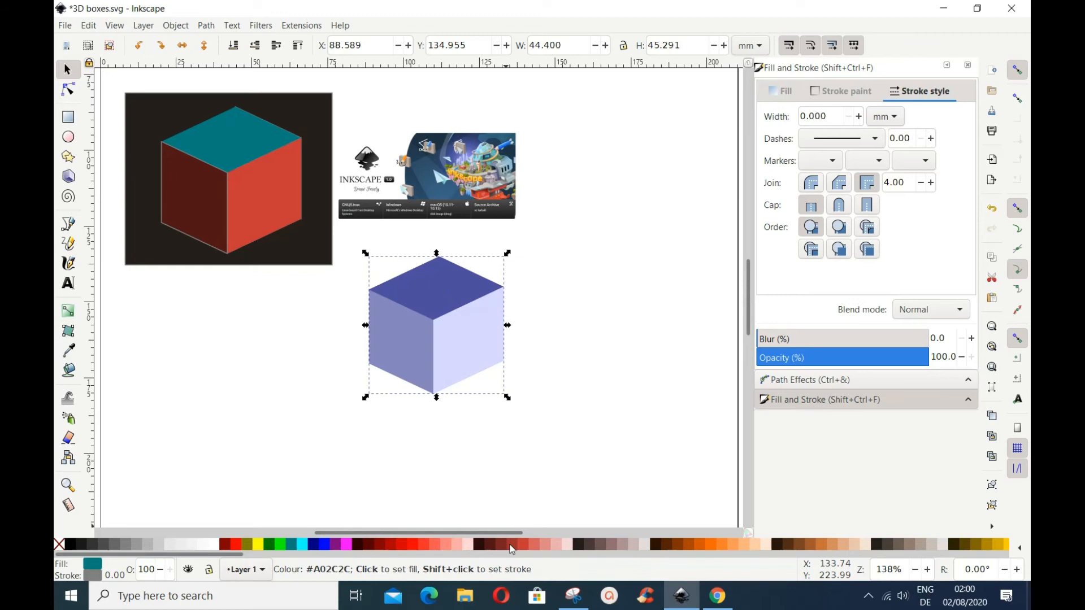
click(512, 546)
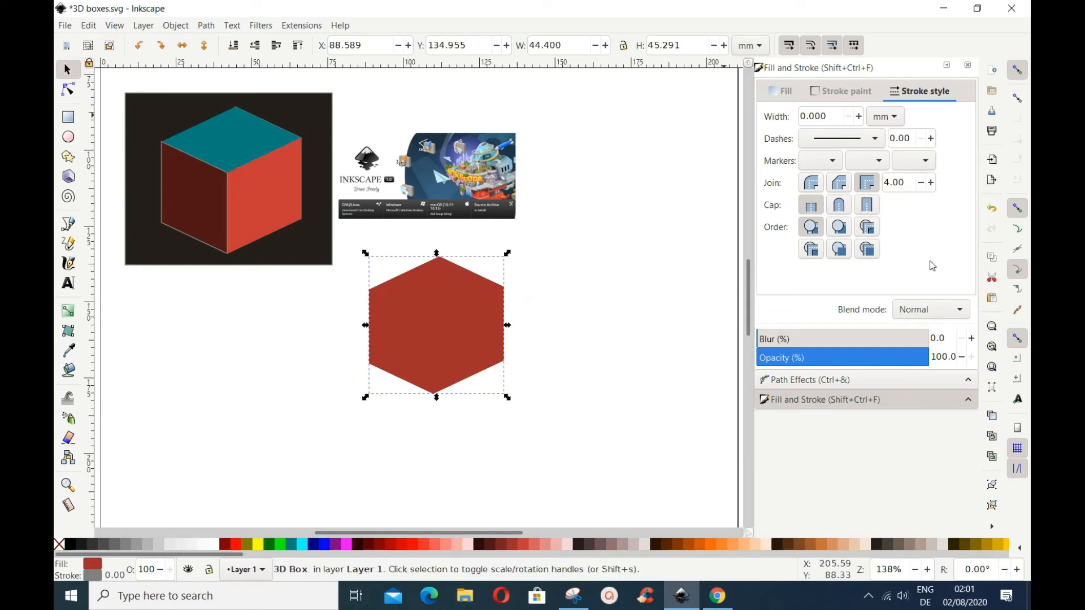
click(994, 212)
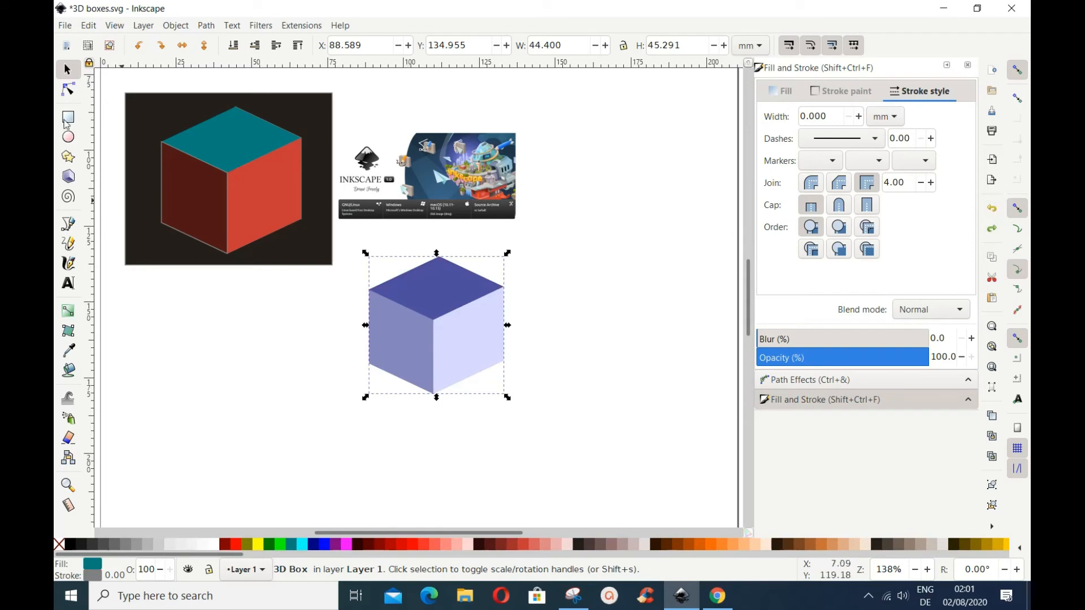
Ungroup the cube into its separate faces and clear the selection
click(178, 28)
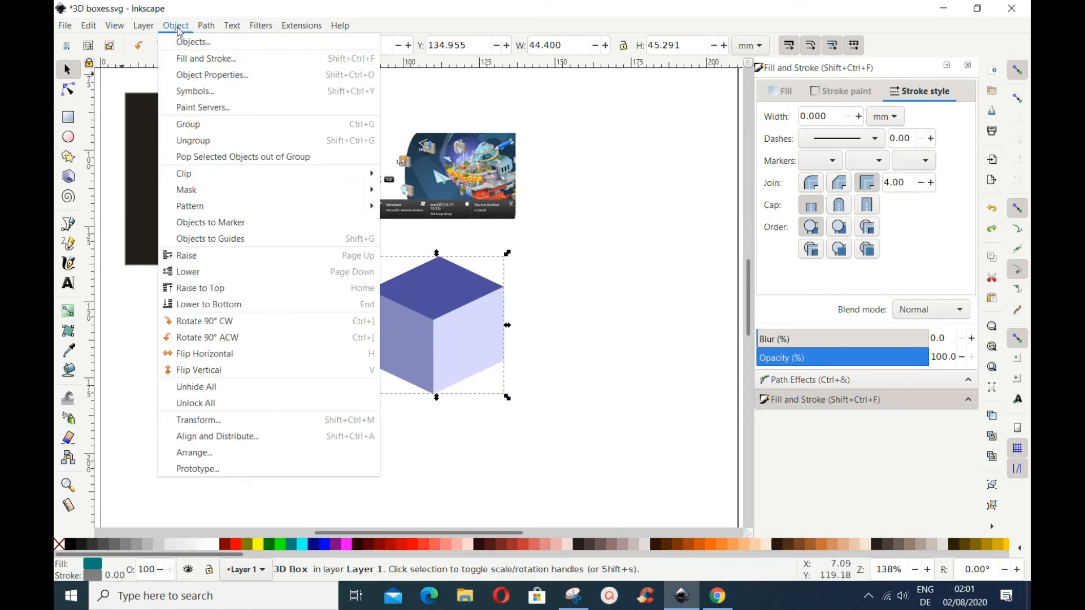
click(205, 142)
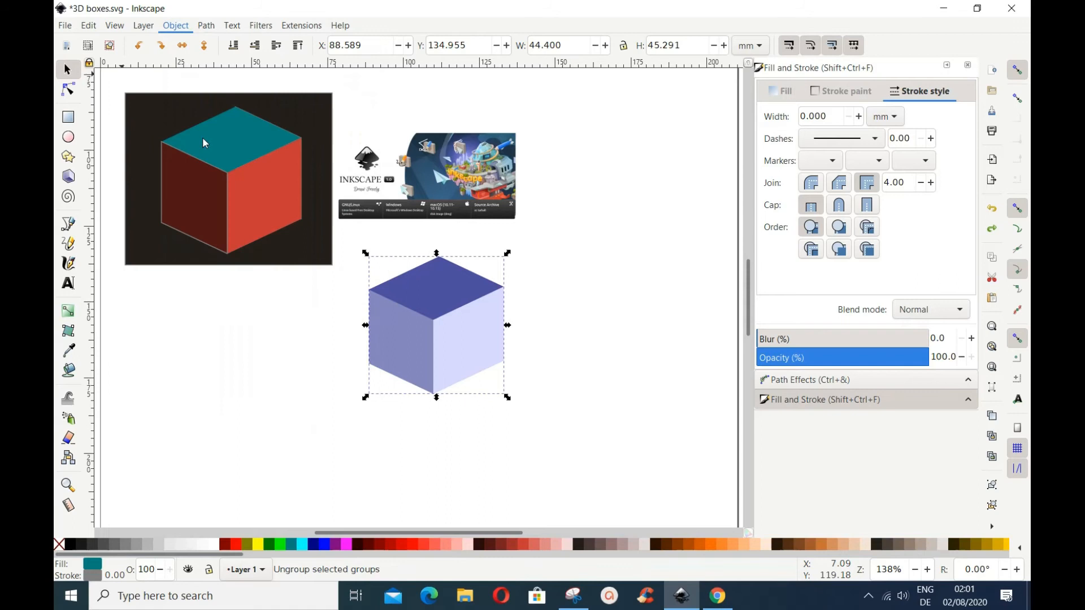
click(575, 381)
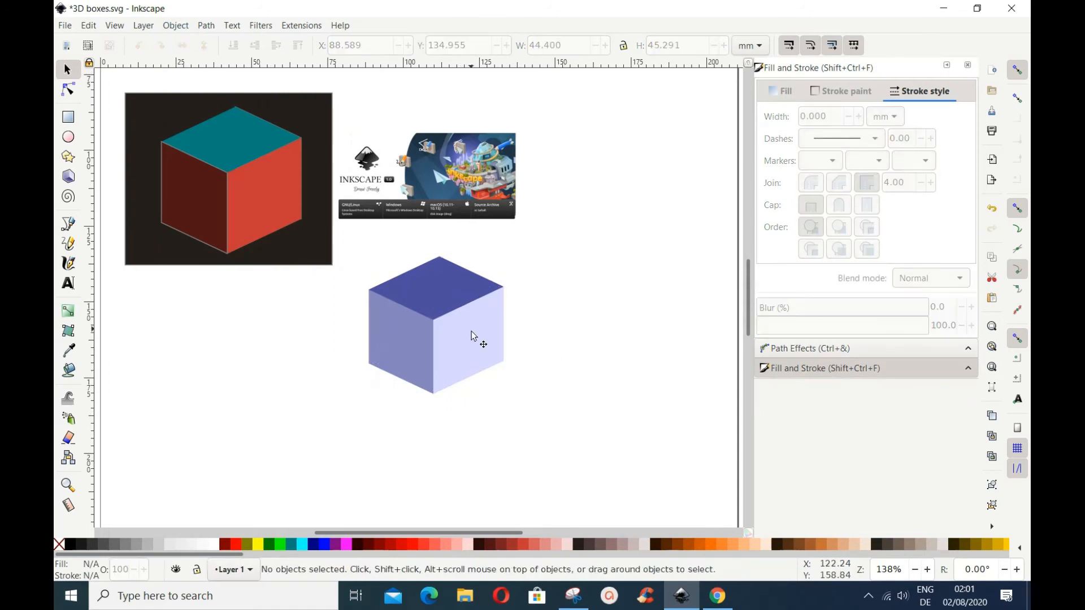
Move the front-right, top, back-right and back-left faces of the cube apart from each other
drag(475, 333, 576, 358)
drag(452, 291, 574, 235)
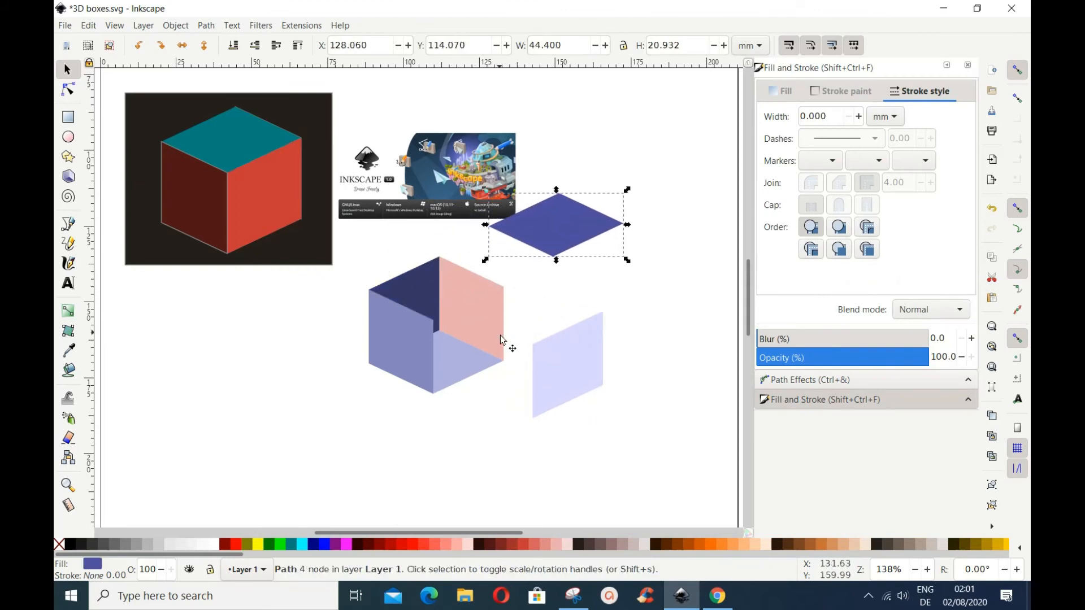
drag(495, 309, 551, 295)
drag(409, 286, 416, 261)
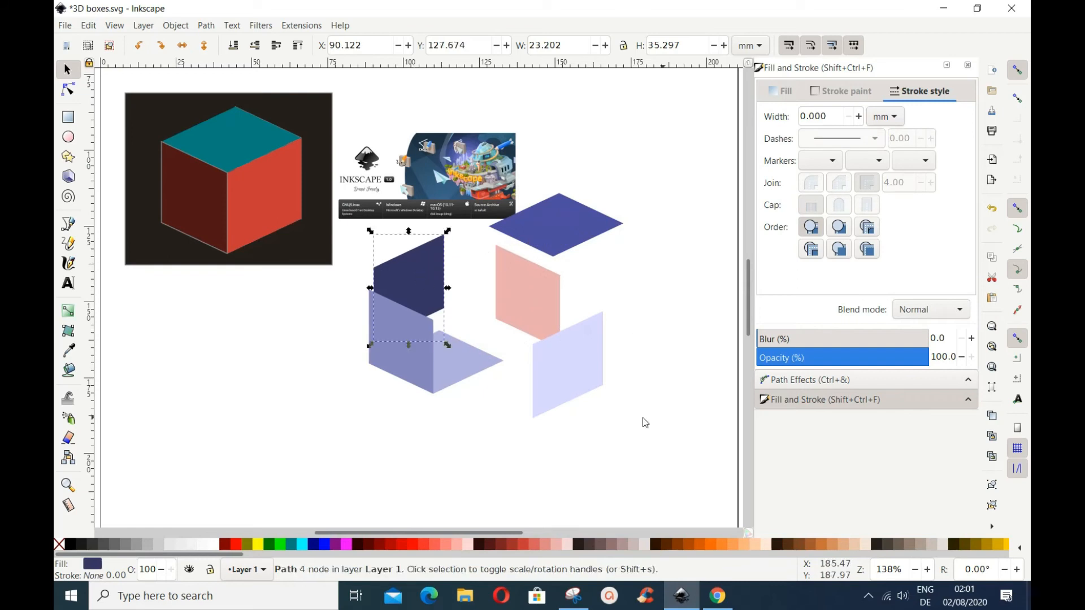
Undo all four face moves to reassemble the cube and clear the selection
click(996, 209)
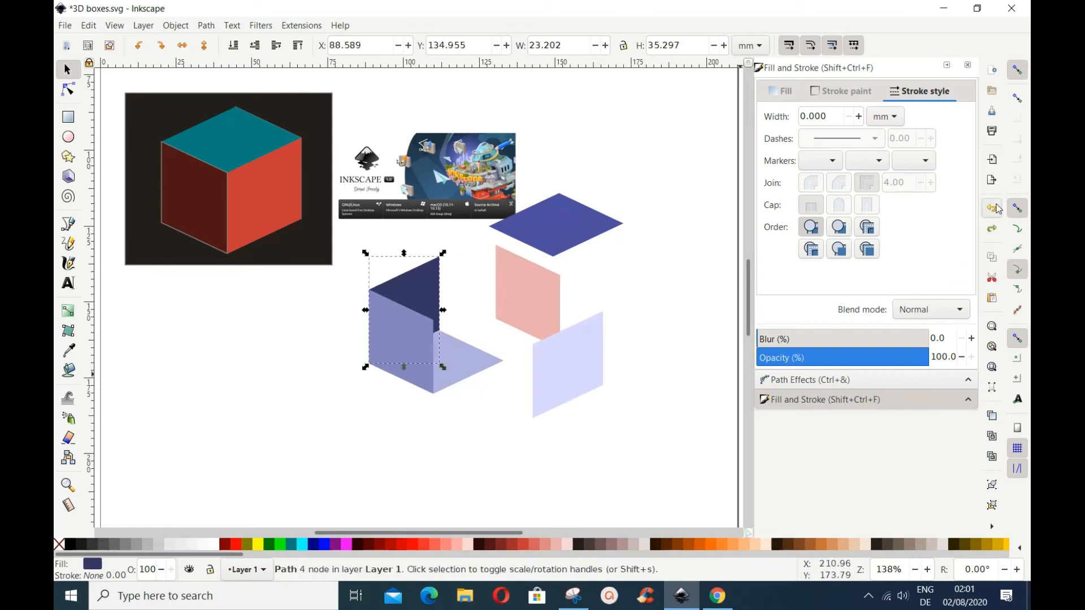
click(996, 209)
click(996, 209)
click(996, 209)
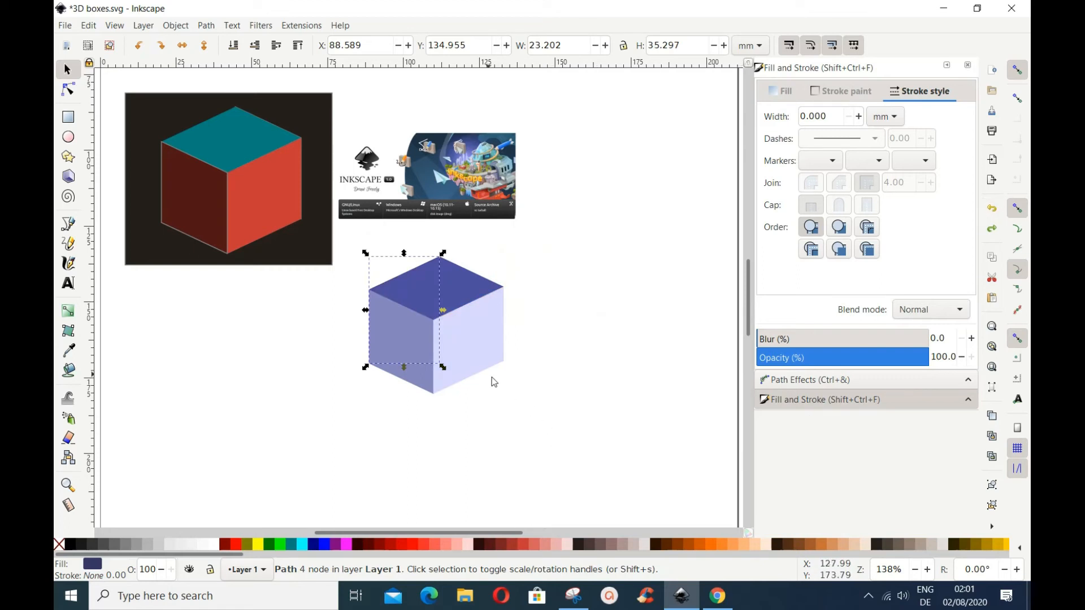
click(508, 399)
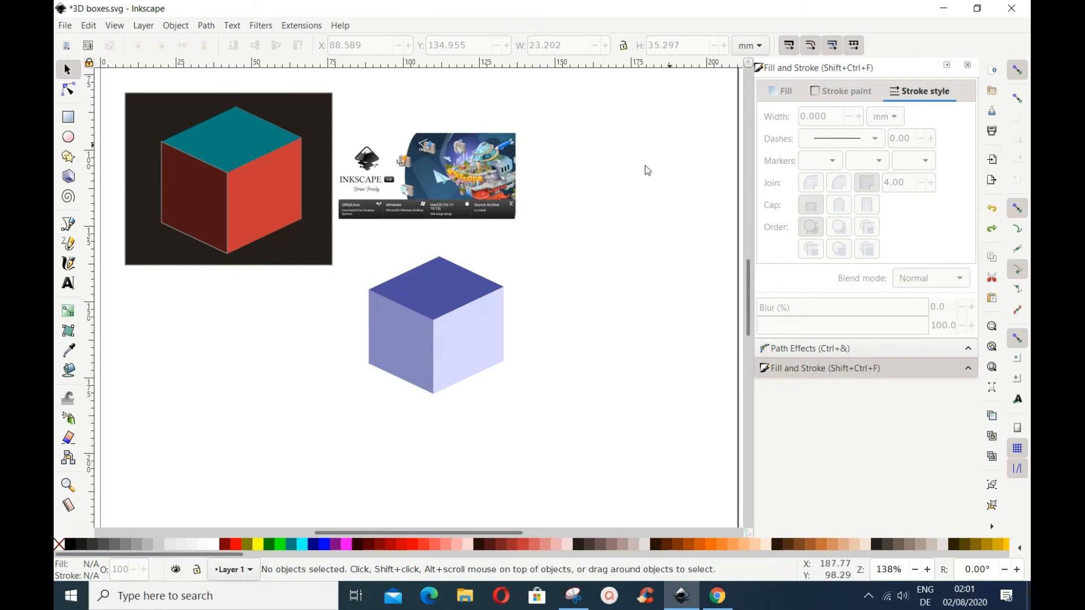
Give all six cube faces a flat grey 808080ff stroke with a width of 0.300 mm and clear the selection
click(844, 92)
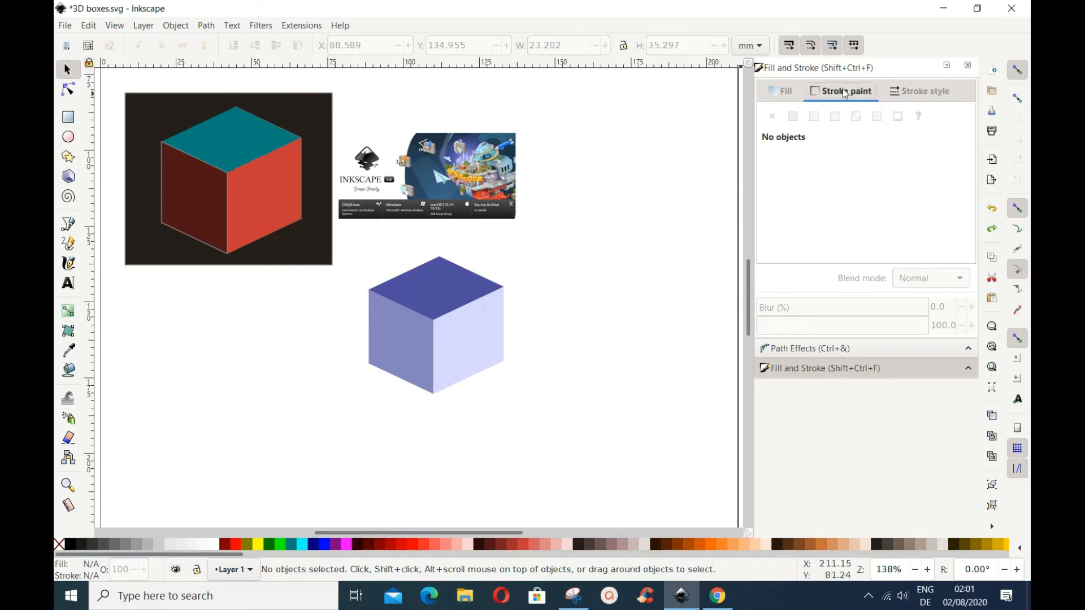
mouse_move(348, 240)
mouse_down()
mouse_move(392, 426)
mouse_move(524, 438)
mouse_up()
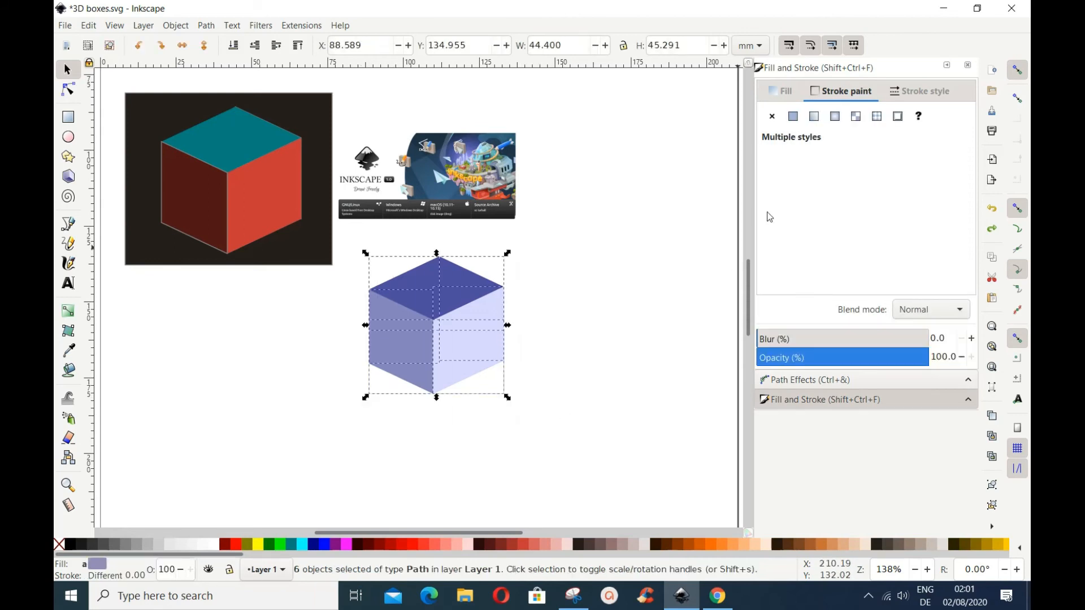
click(794, 117)
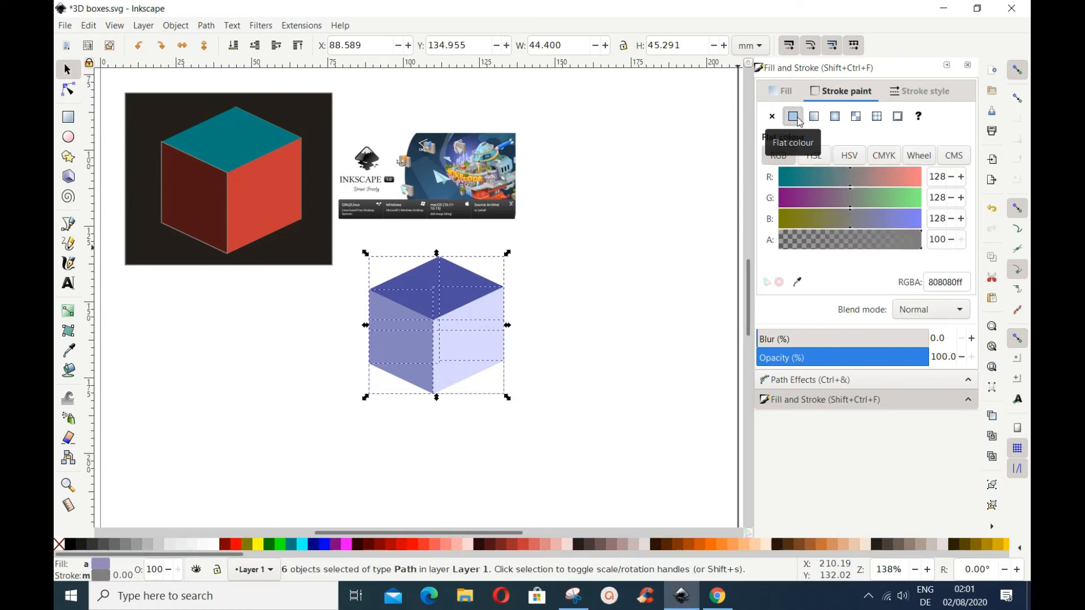
click(917, 93)
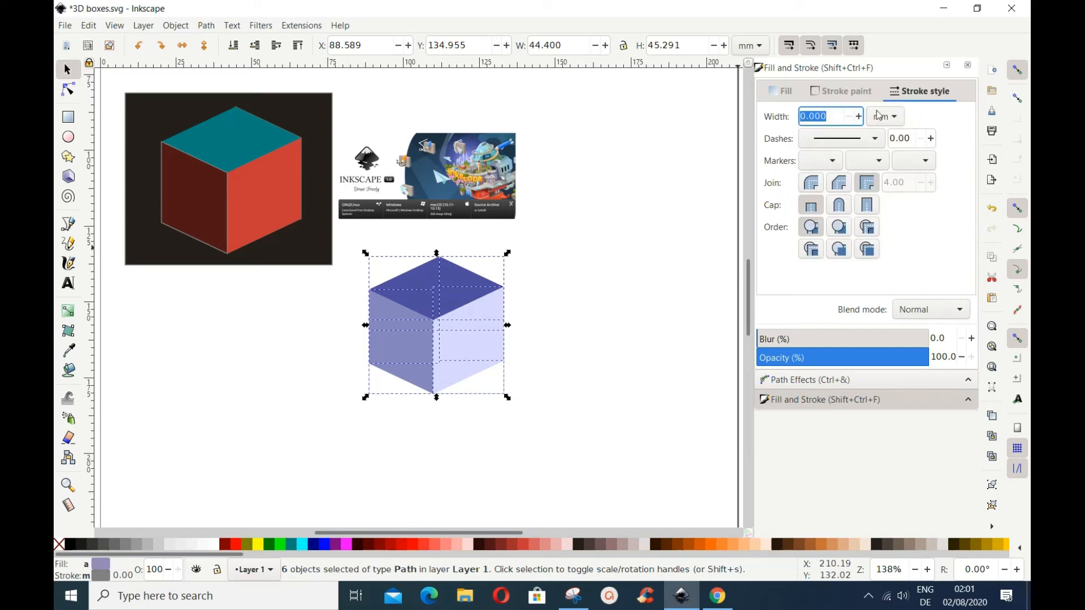
click(859, 116)
click(859, 116)
click(859, 116)
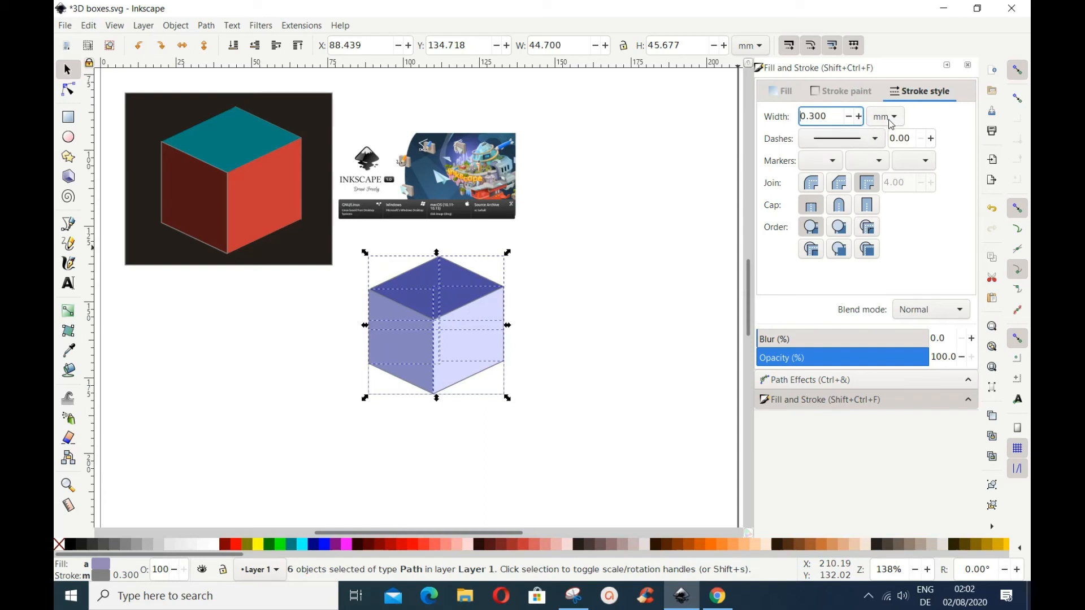
click(597, 403)
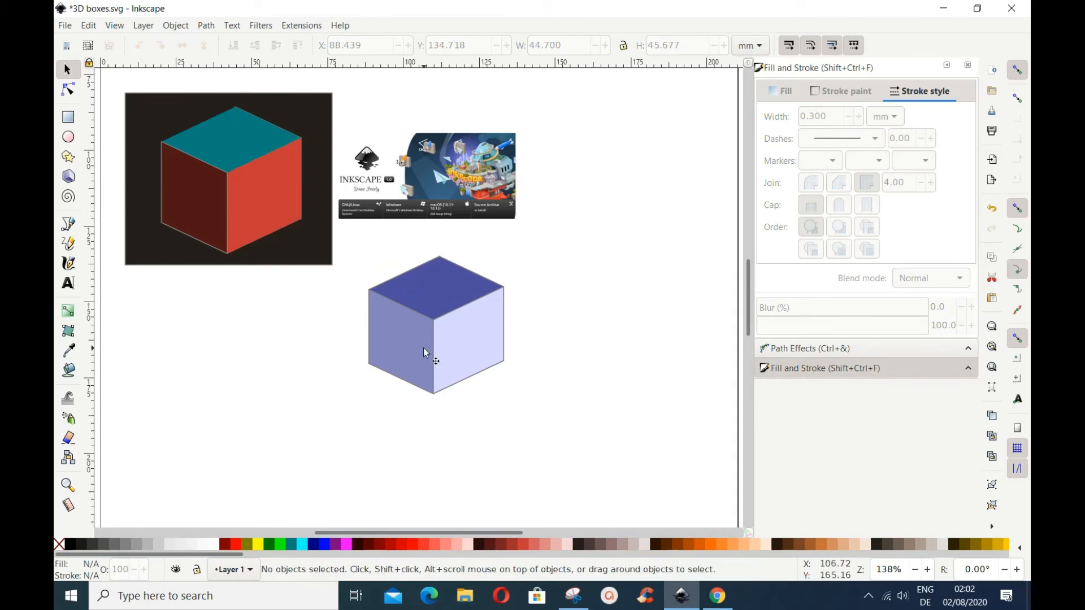
mouse_move(349, 254)
mouse_down()
mouse_move(349, 290)
mouse_move(492, 405)
mouse_move(573, 421)
mouse_up()
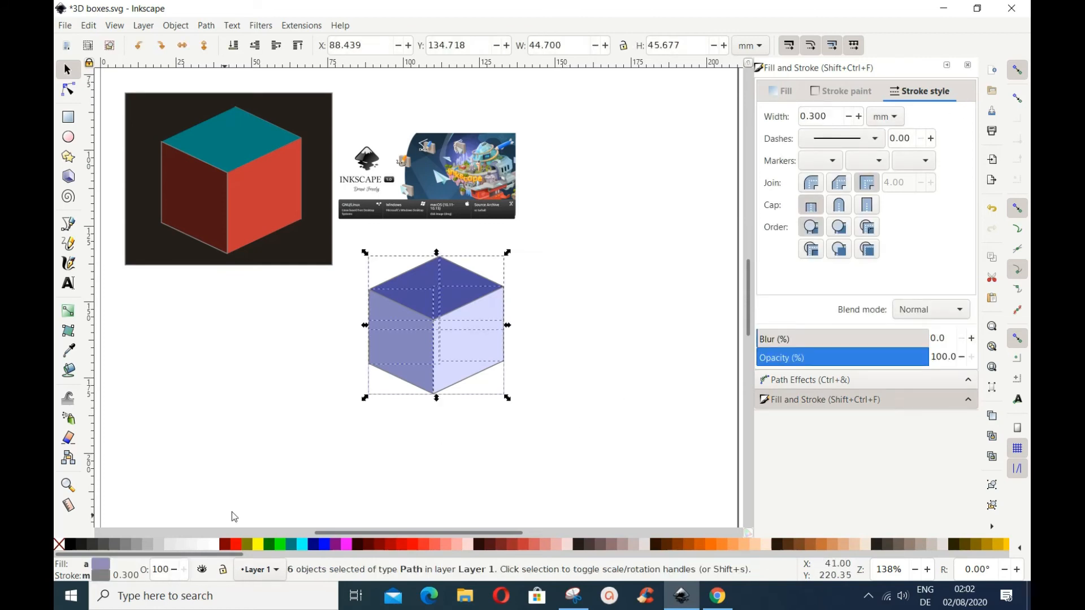
key(shift)
click(542, 465)
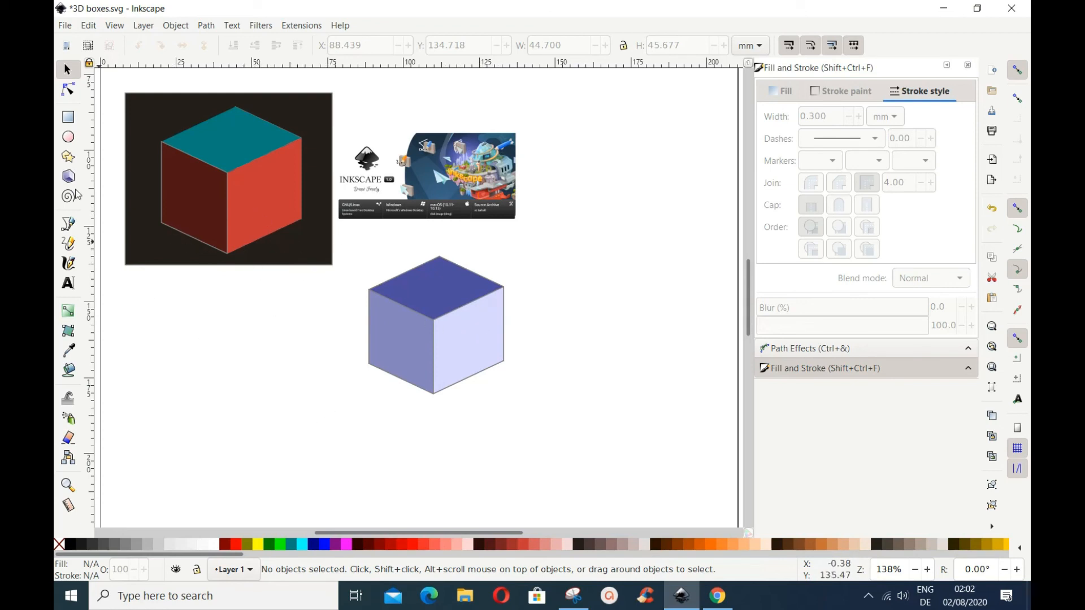
Move the whole cube aside and draw a rectangle about 75.5 × 56 mm below the reference cube, filled with dark #241F1C
drag(350, 241, 485, 363)
drag(455, 318, 638, 303)
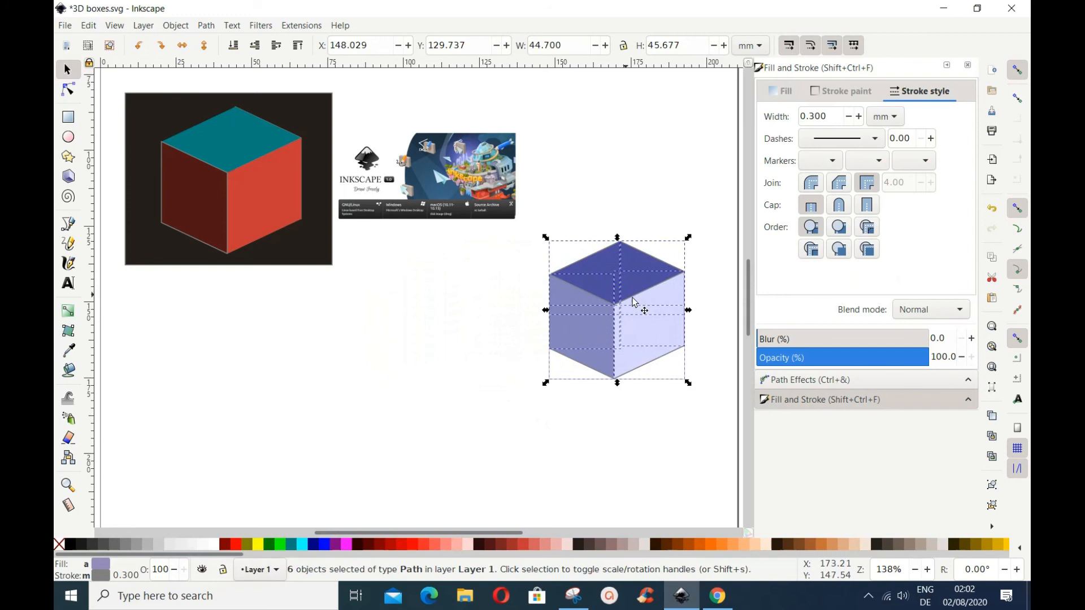
click(68, 117)
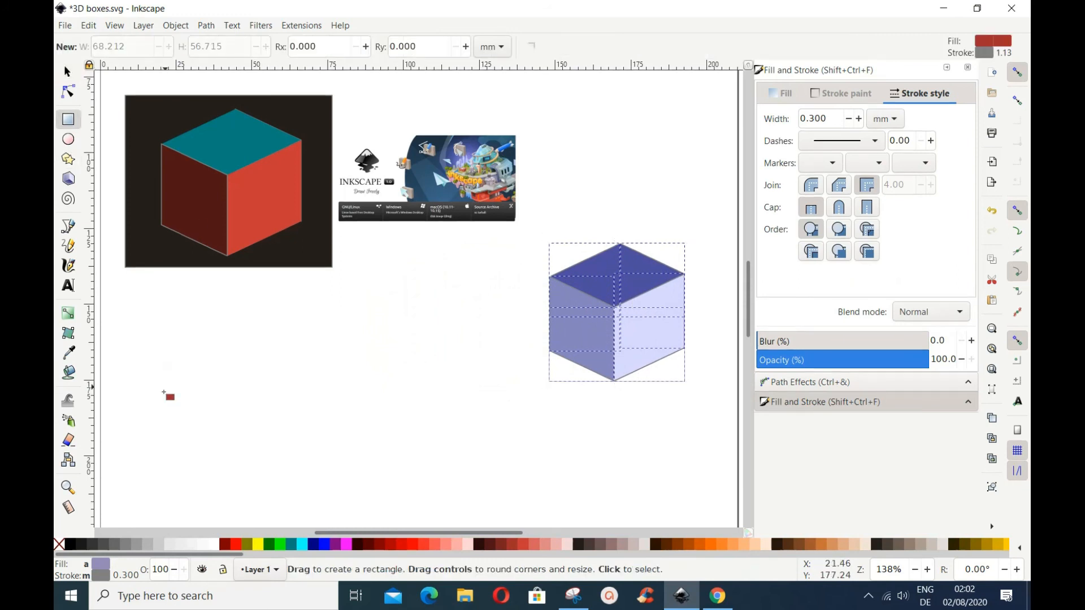
drag(168, 329, 398, 500)
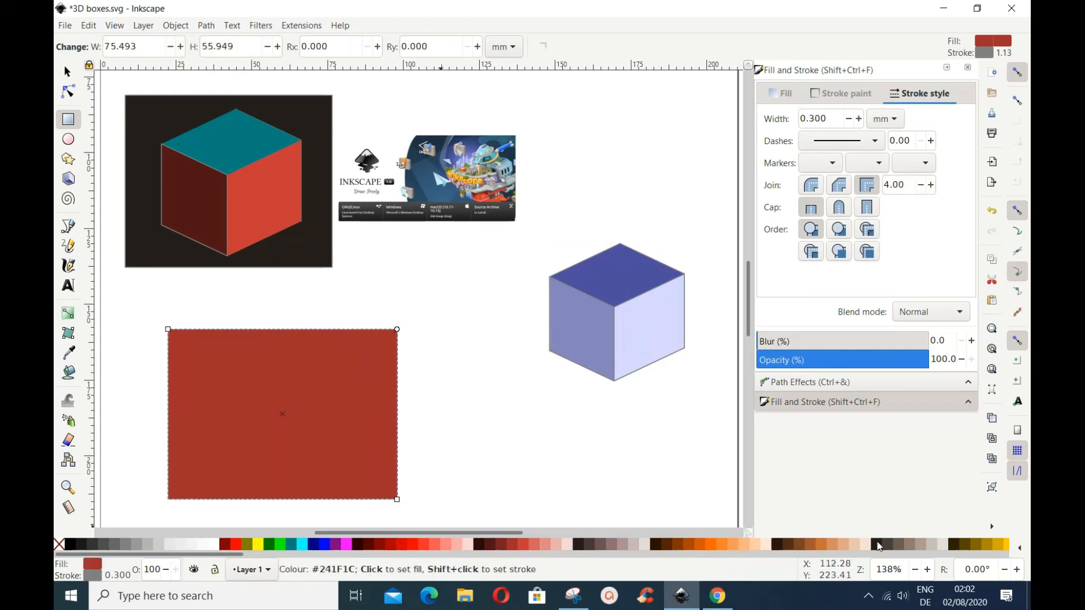
click(878, 545)
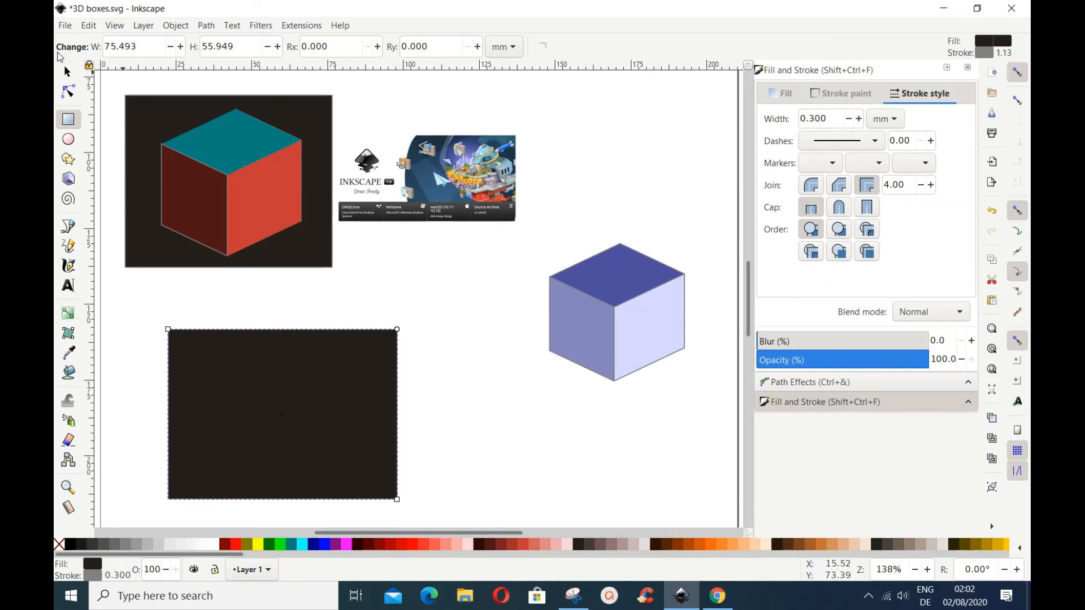
Move all the cube faces onto the dark rectangle, raise them to the front and clear the selection
click(67, 70)
drag(521, 230, 708, 419)
drag(624, 323, 281, 431)
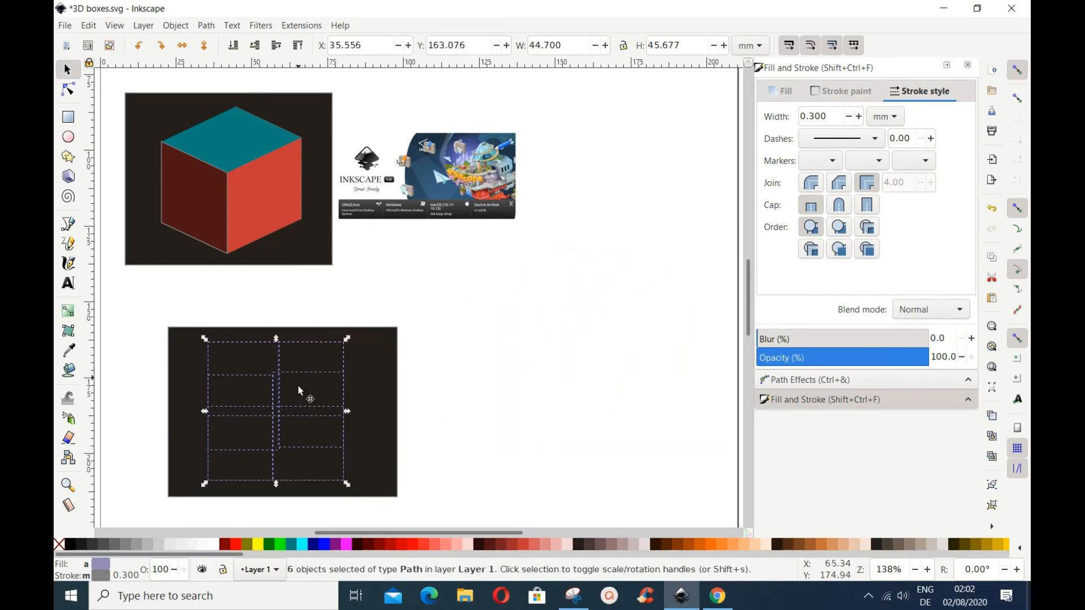
click(302, 50)
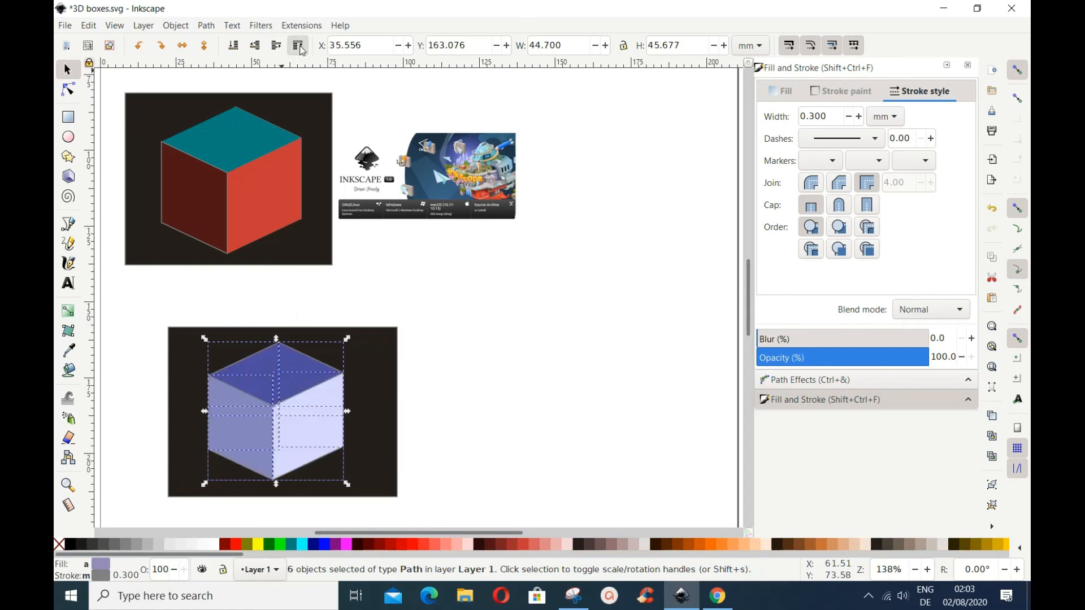
click(449, 461)
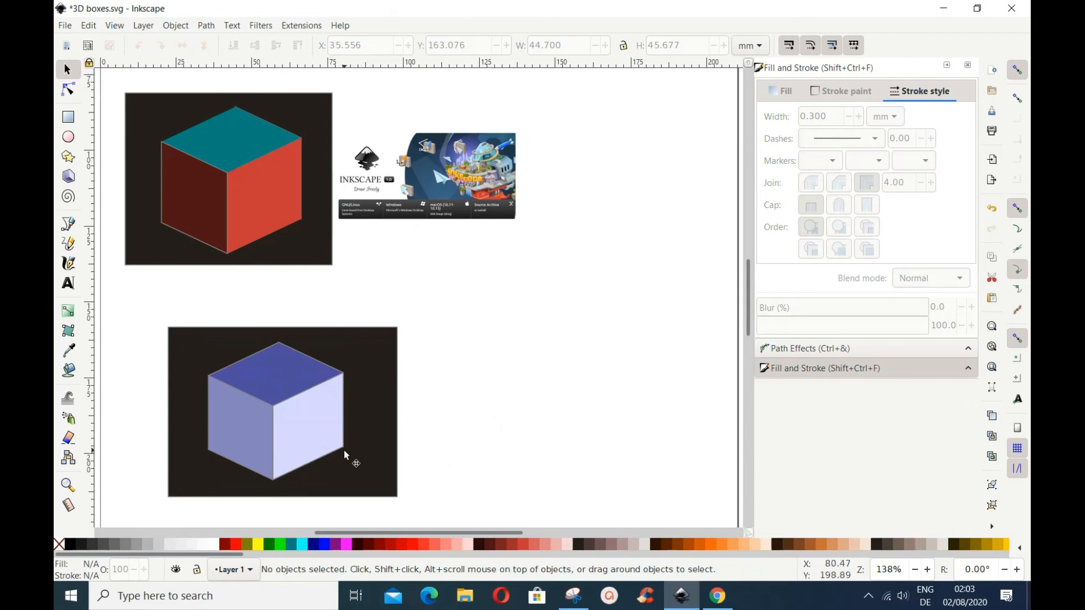
Try several red palette fills on the cube's front-right face and settle on the muted red #C83737 to match the reference
click(318, 432)
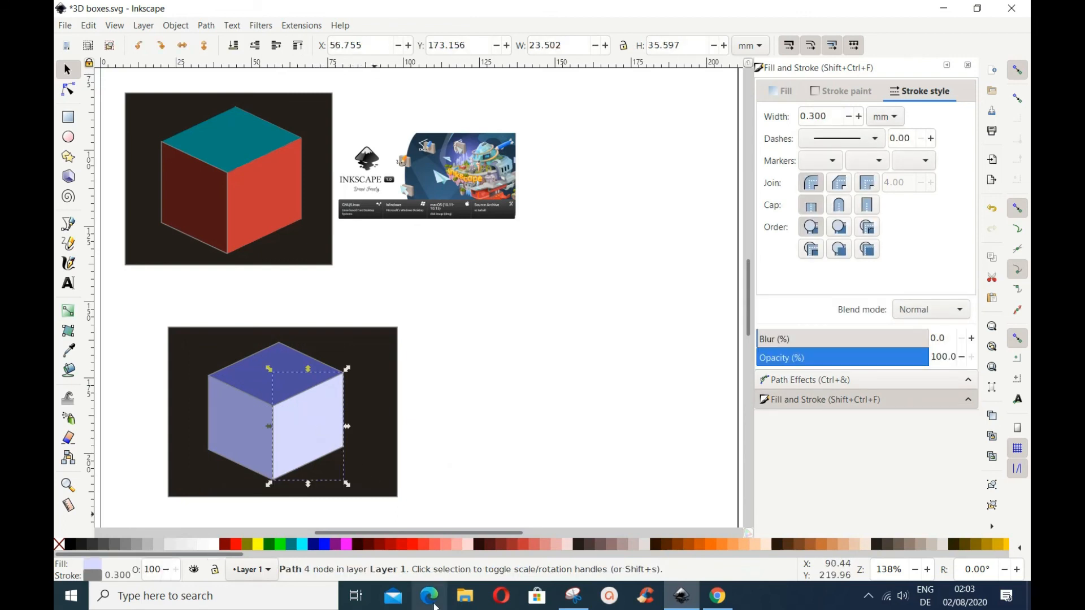
click(403, 545)
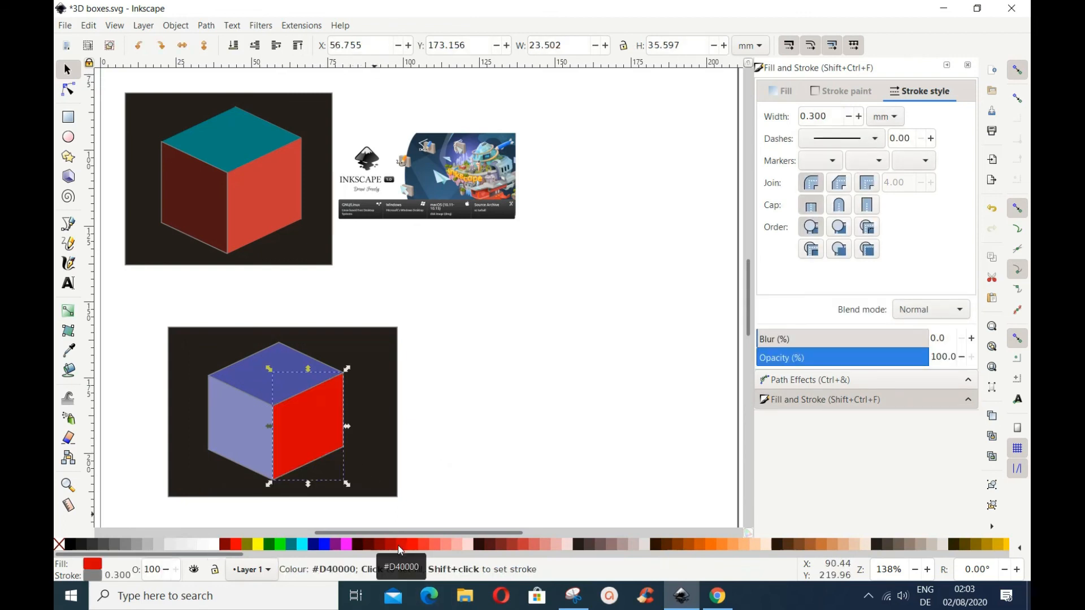
click(382, 545)
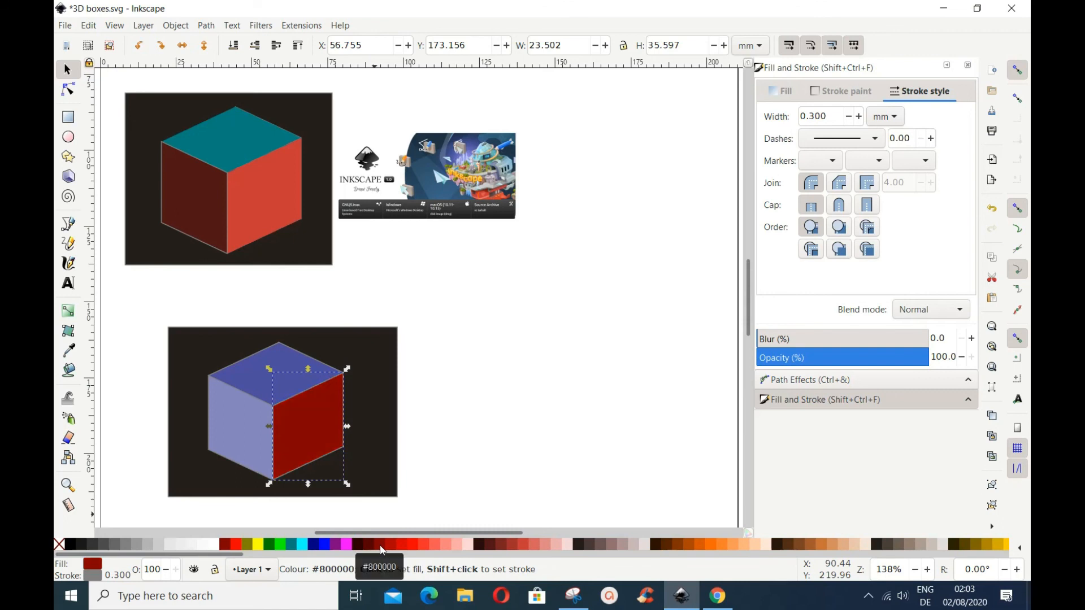
click(390, 545)
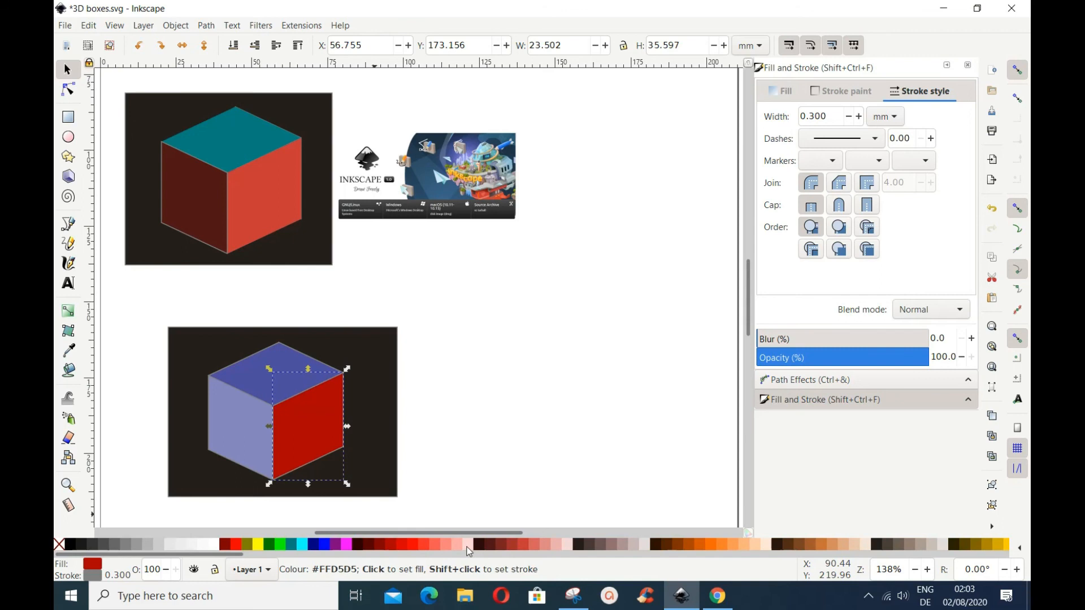
click(522, 546)
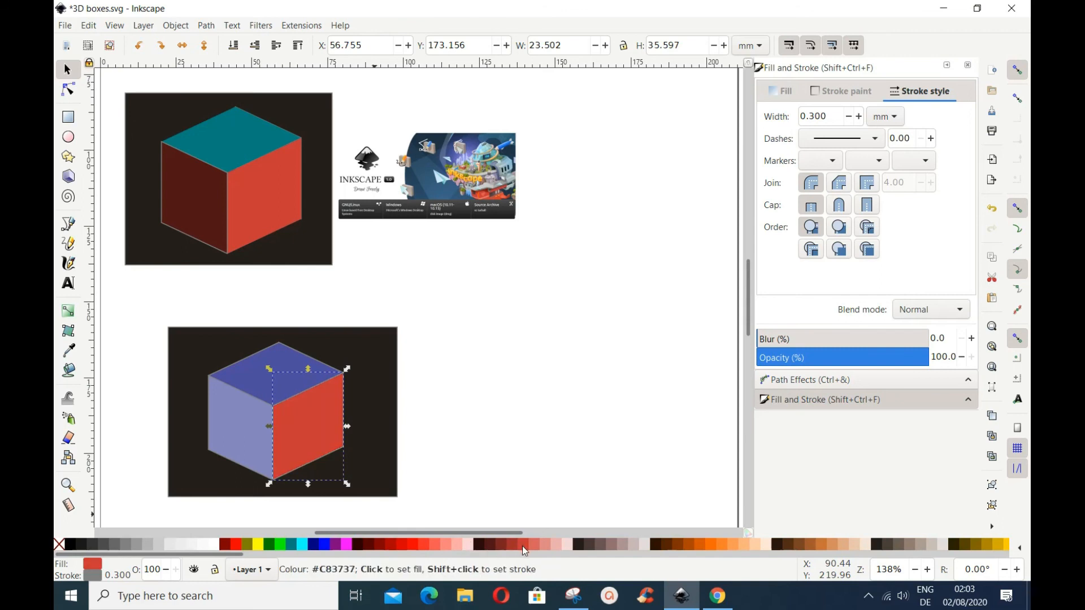
Fill the cube's front-left face with dark maroon and its top face with teal, and clear the selection
click(250, 436)
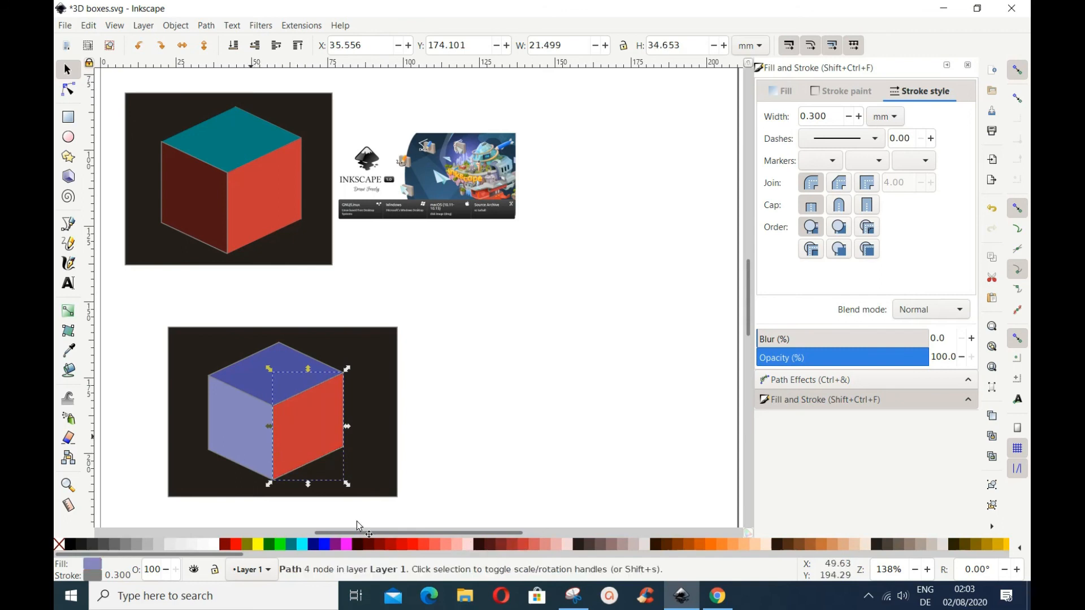
click(491, 546)
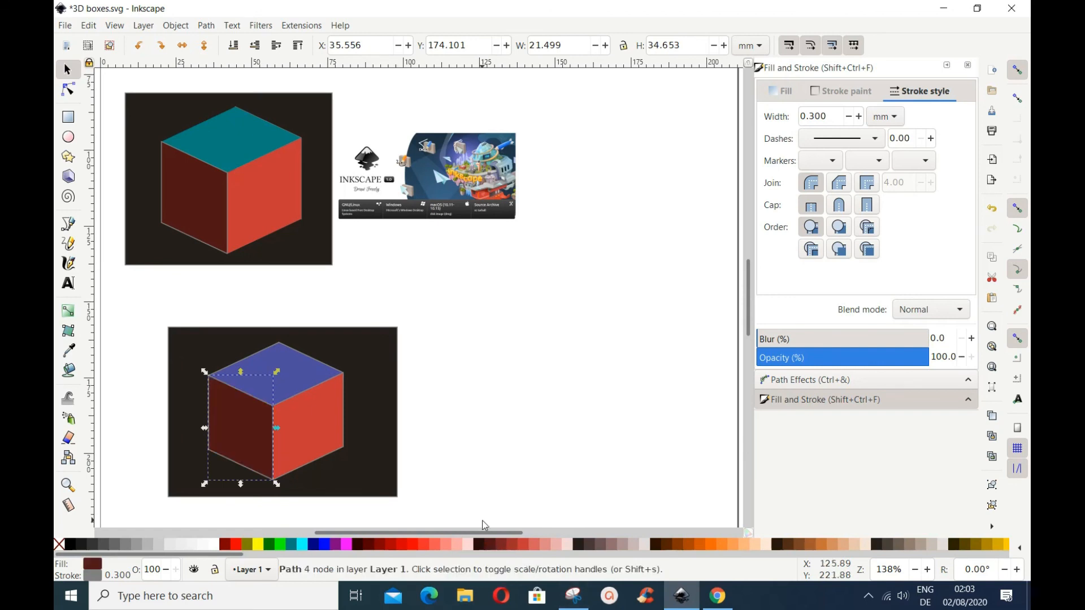
click(295, 384)
click(290, 545)
click(472, 448)
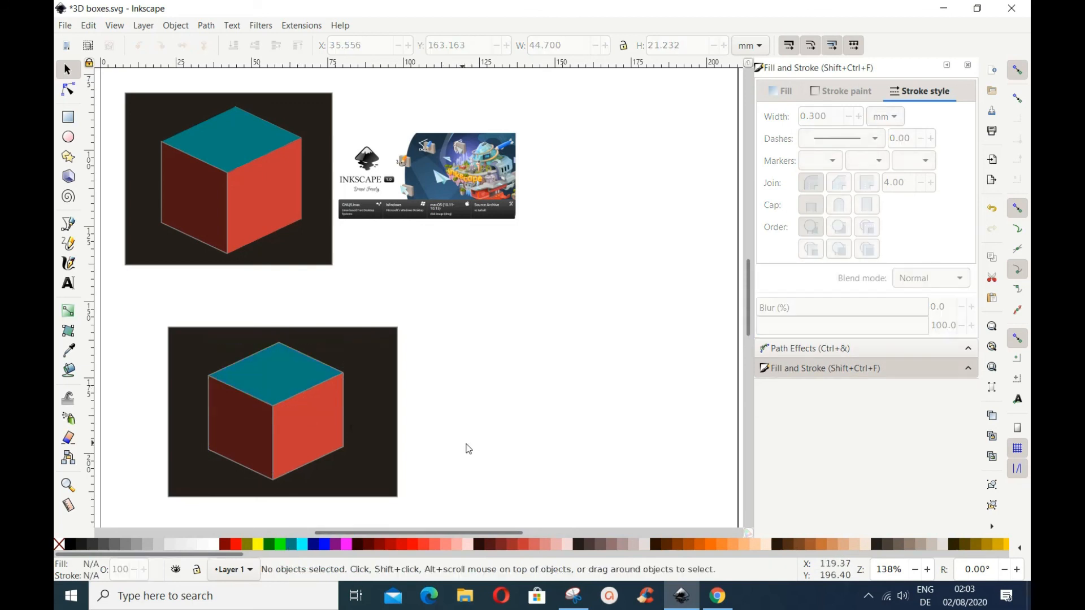